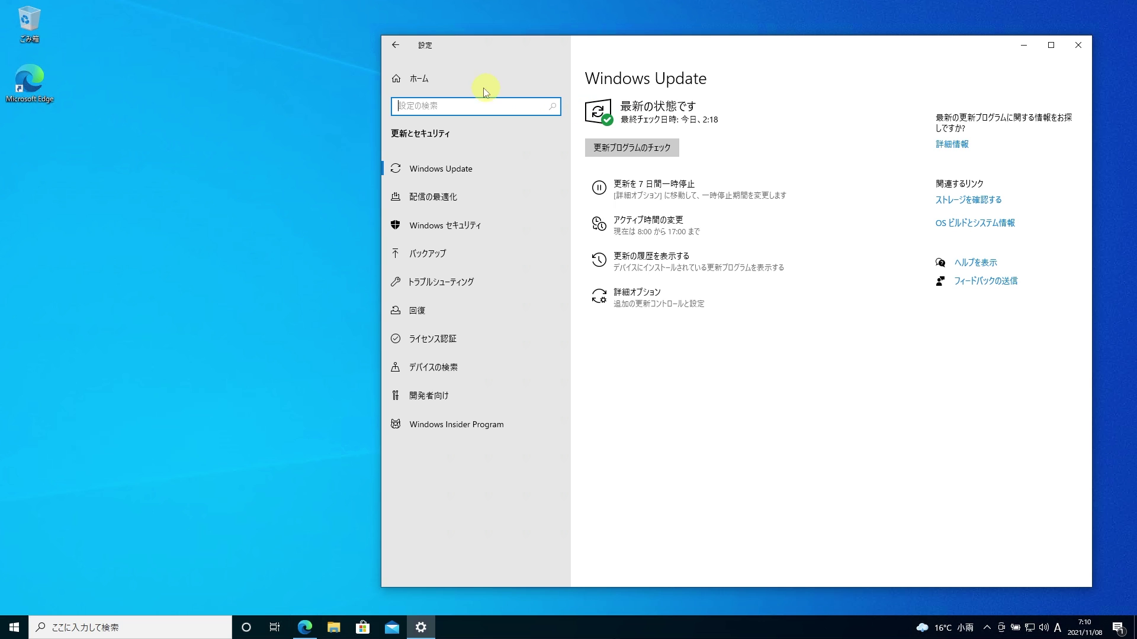
Review the device and Windows specifications on the system's 詳細情報 page, and close the settings.
{"action": "left_click", "coordinate": [426, 76]}
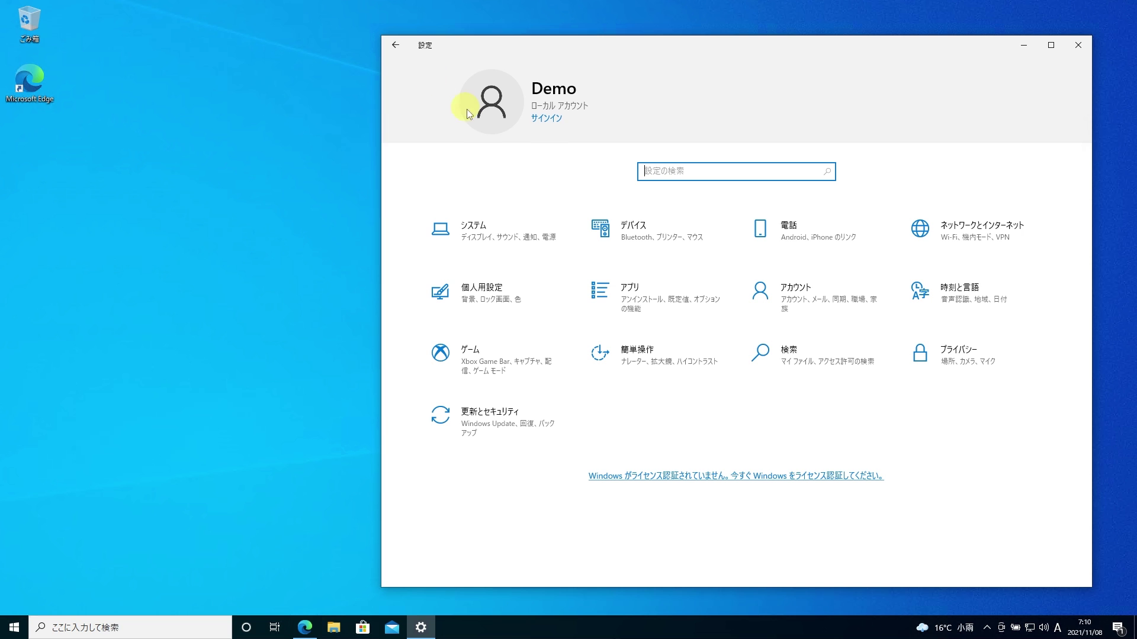
{"action": "left_click", "coordinate": [494, 228]}
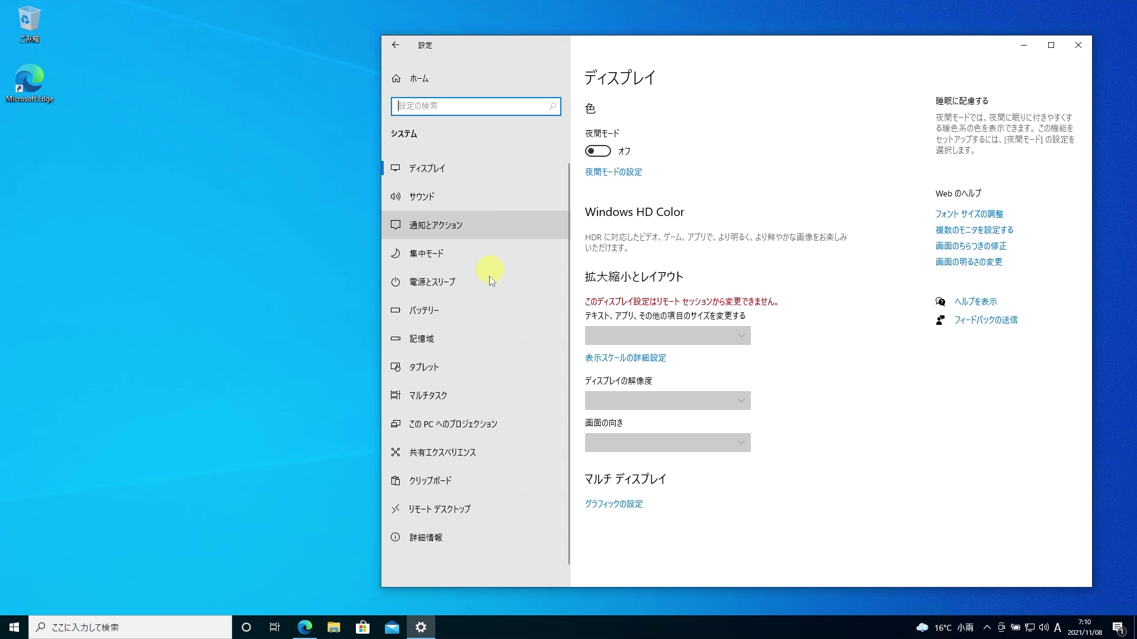
{"action": "left_click", "coordinate": [432, 539]}
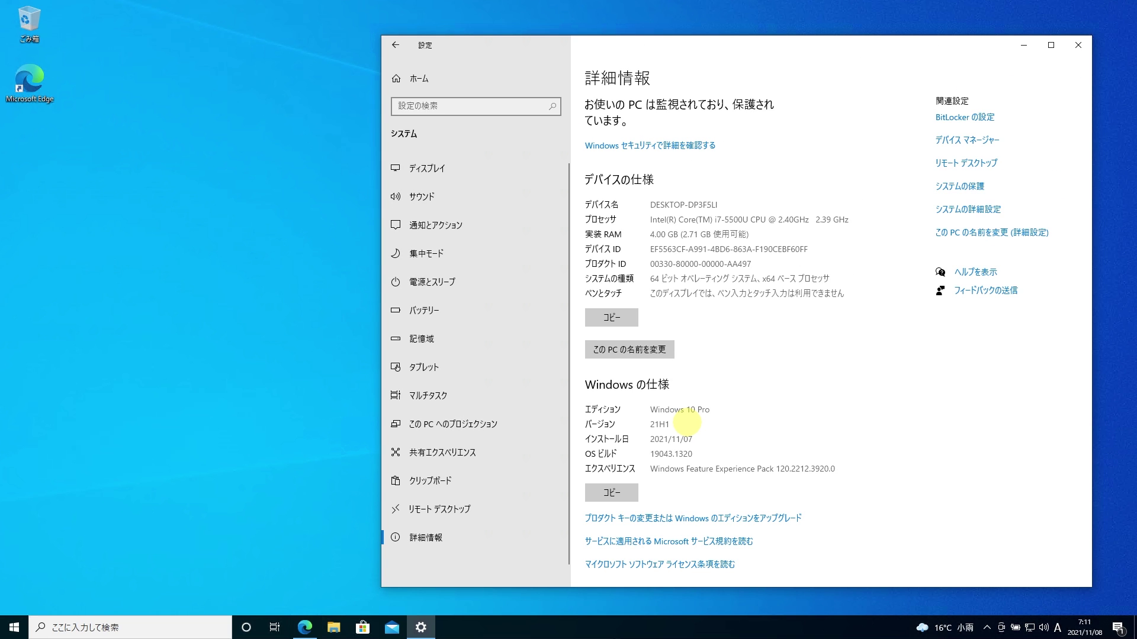
{"action": "left_click", "coordinate": [1079, 45]}
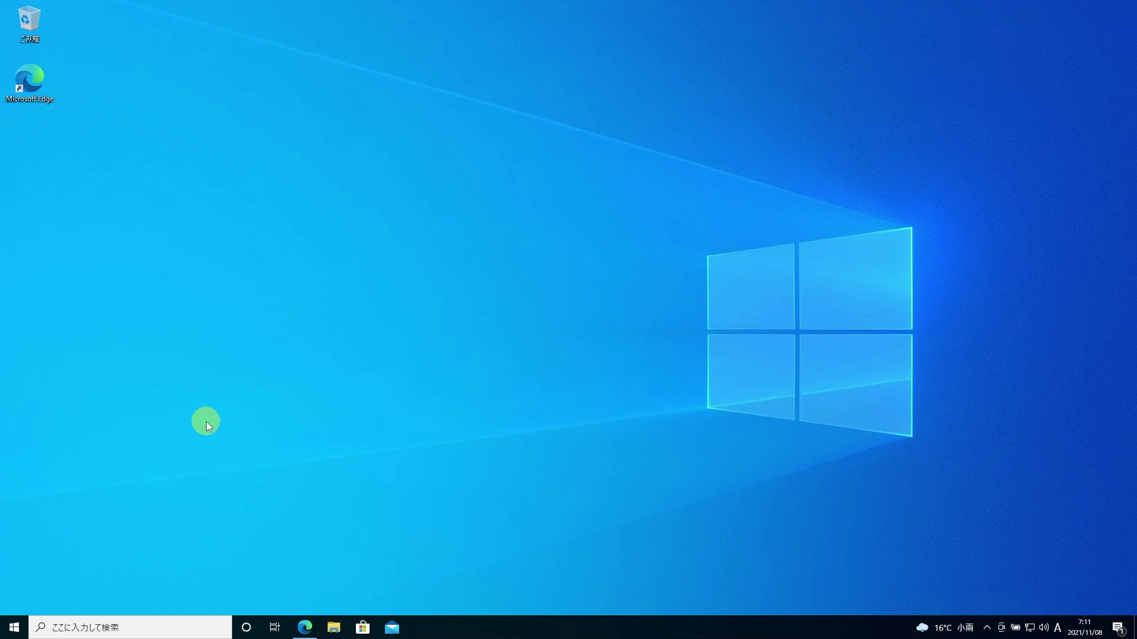
Look for the PC 正常性チェック app among the installed apps.
{"action": "left_click", "coordinate": [24, 628]}
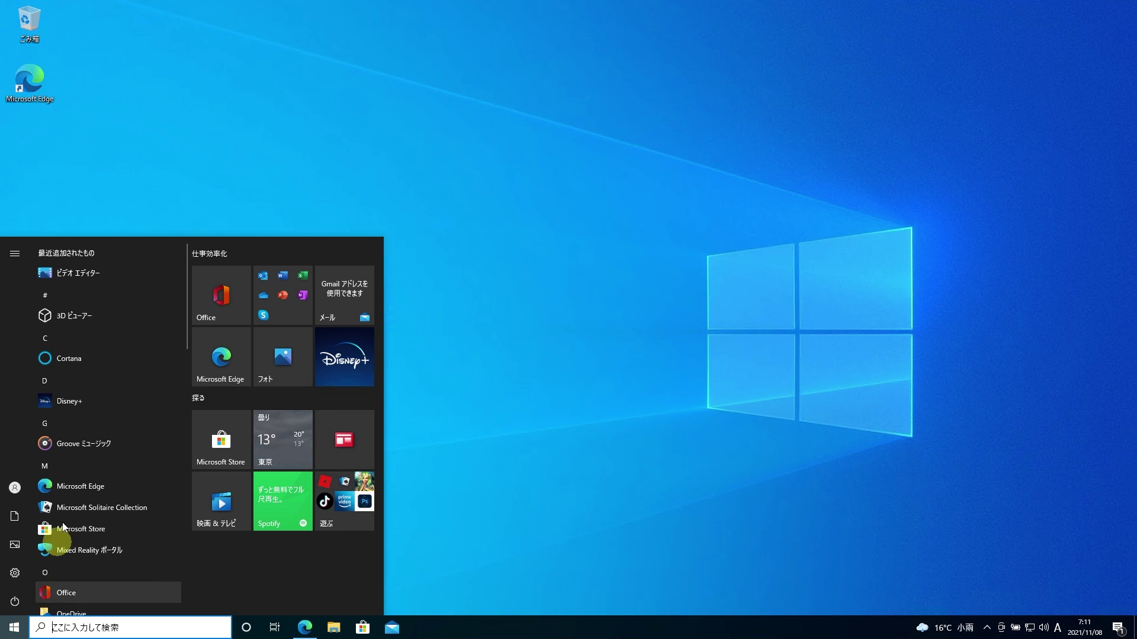
{"action": "scroll", "coordinate": [130, 380], "scroll_direction": "down", "scroll_amount": 5}
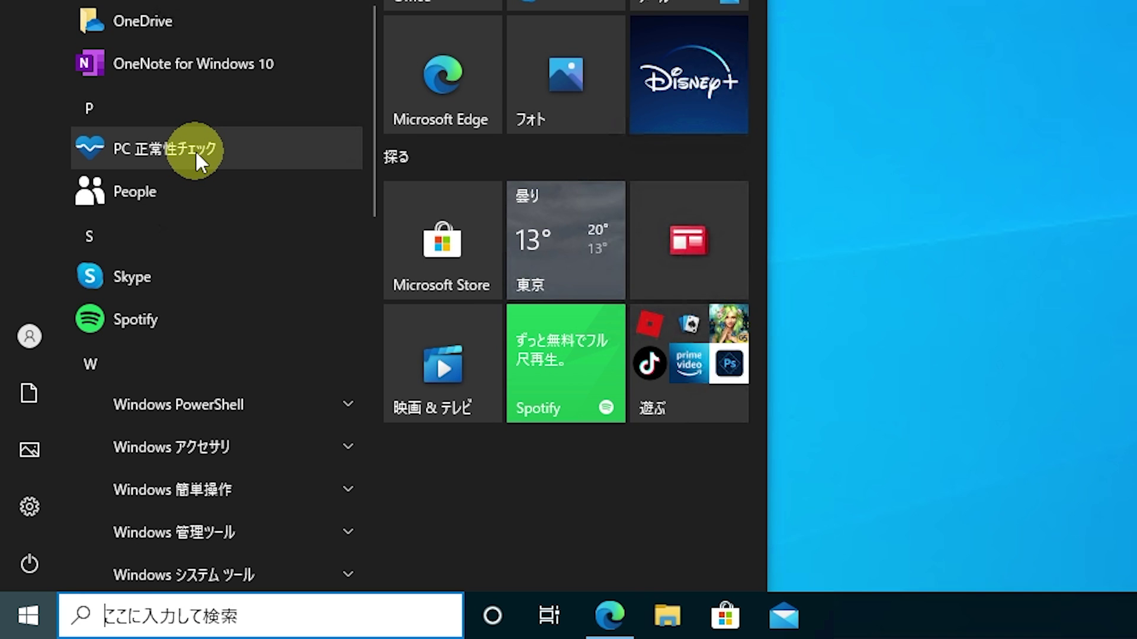
{"action": "left_click", "coordinate": [890, 211]}
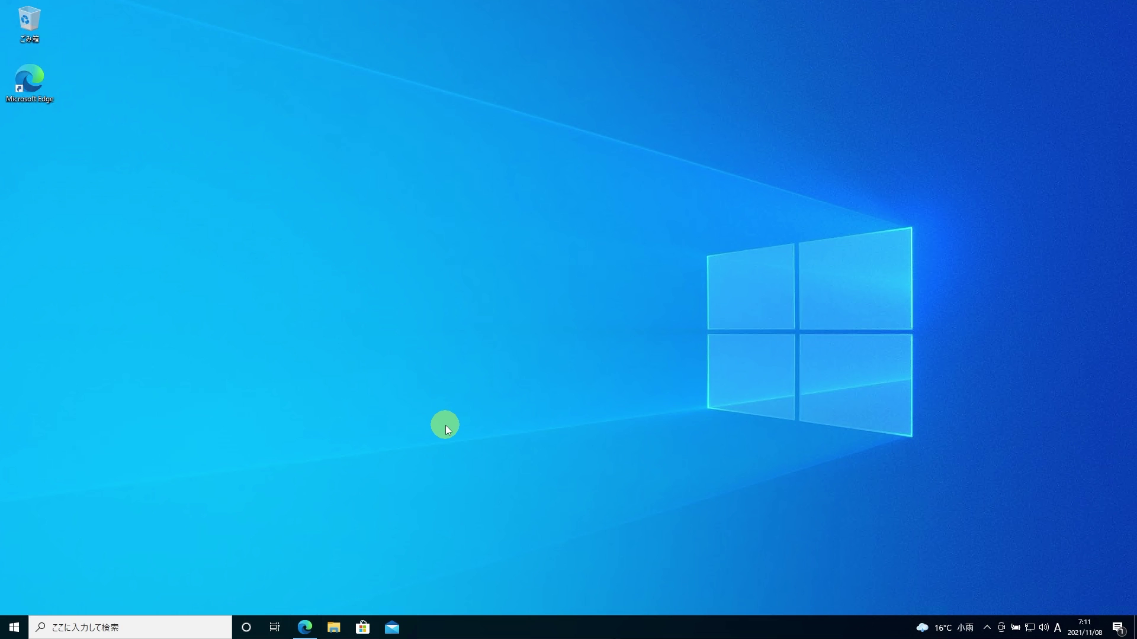
In Microsoft Edge, find the PC 正常性チェック app download link in the 互換性の確認 section of the Windows 11 page.
{"action": "left_click", "coordinate": [304, 627]}
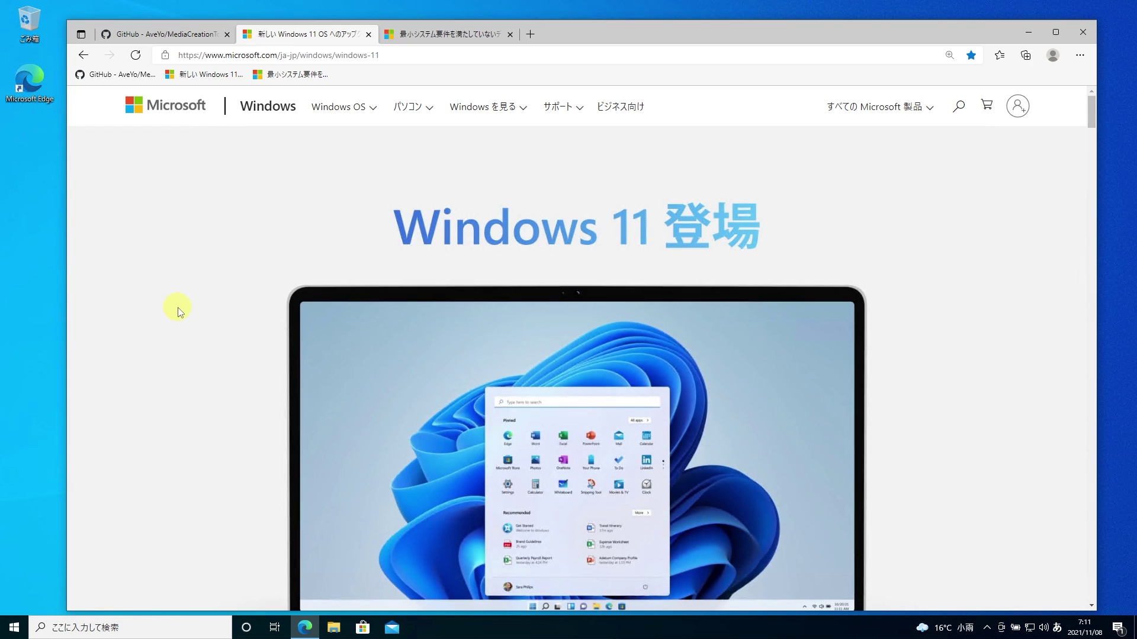
{"action": "scroll", "coordinate": [212, 313], "scroll_direction": "down", "scroll_amount": 15}
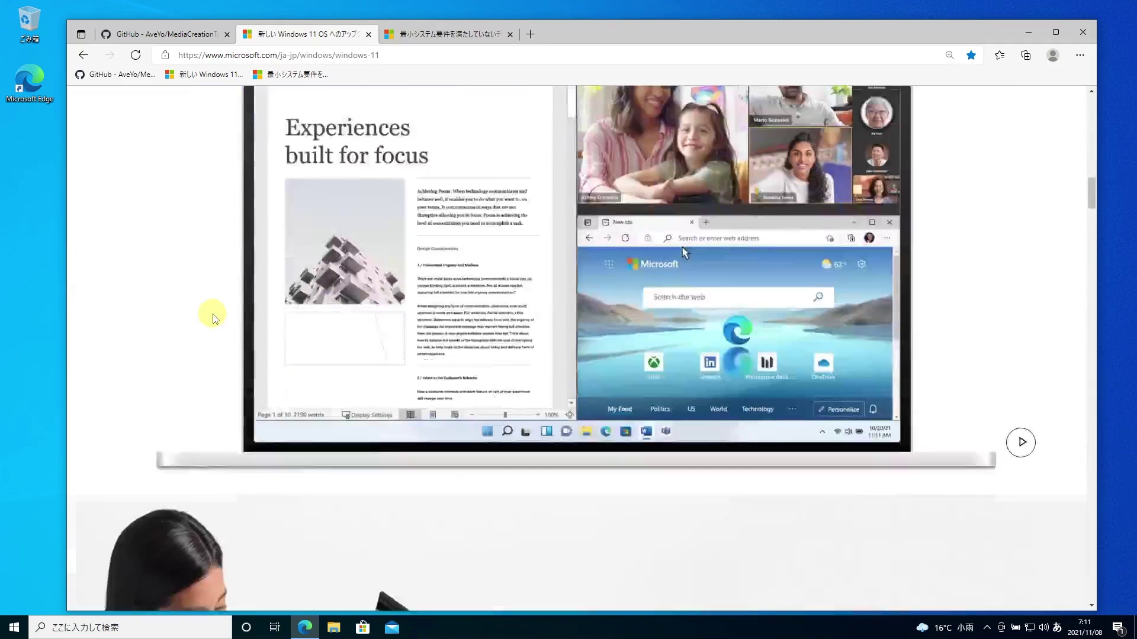
{"action": "scroll", "coordinate": [212, 314], "scroll_direction": "down", "scroll_amount": 20}
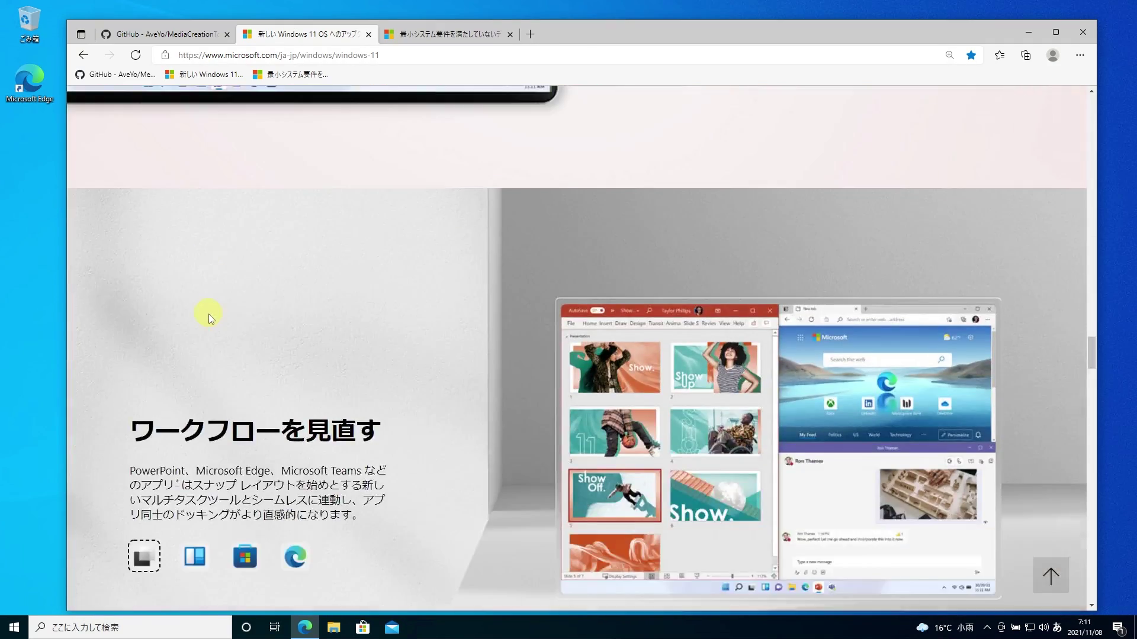
{"action": "scroll", "coordinate": [213, 319], "scroll_direction": "down", "scroll_amount": 20}
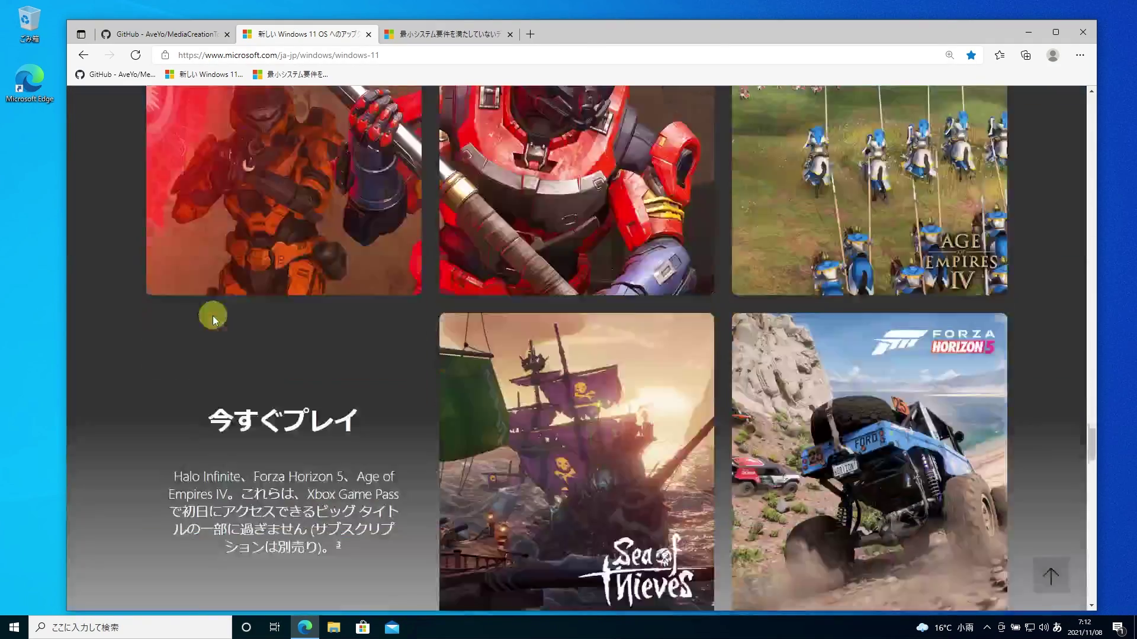
{"action": "scroll", "coordinate": [214, 317], "scroll_direction": "down", "scroll_amount": 20}
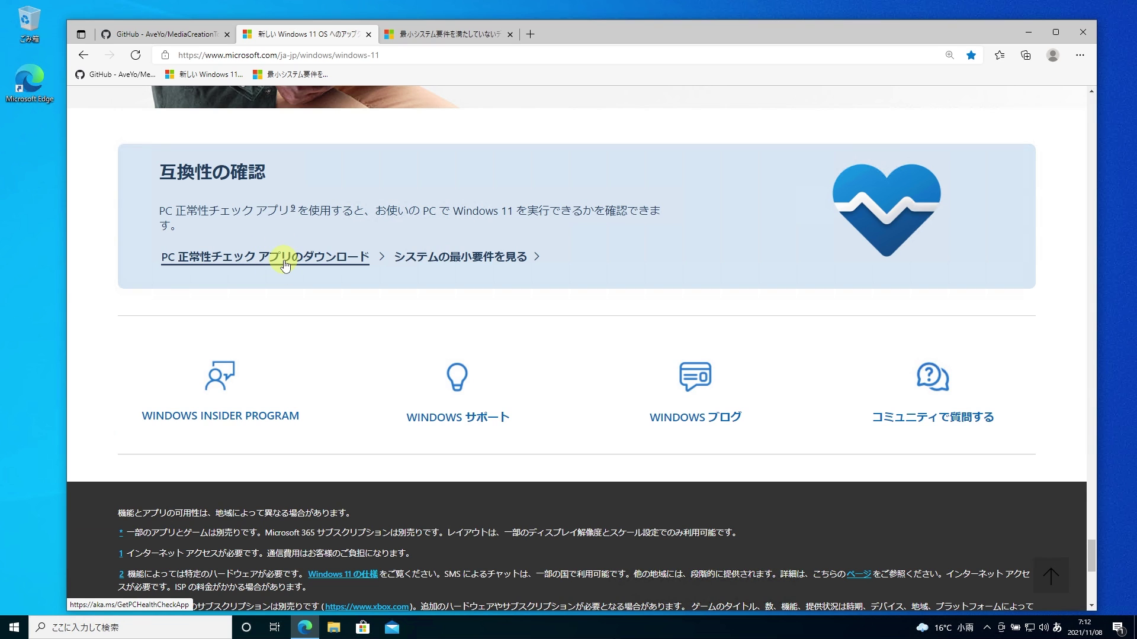
{"action": "left_click", "coordinate": [1018, 34]}
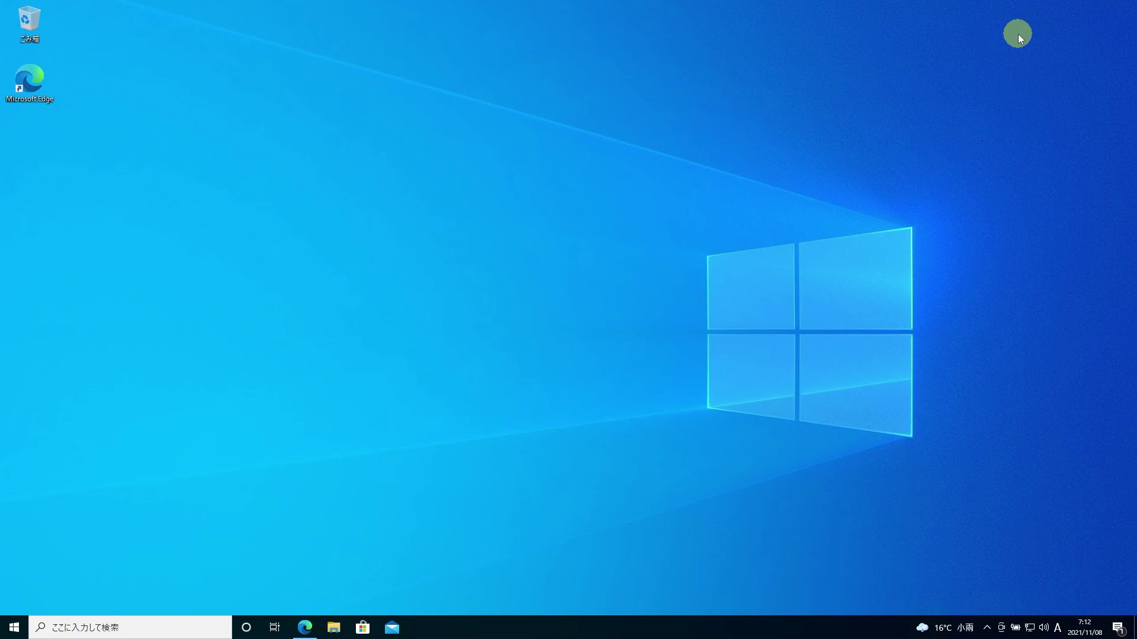
Run the Windows 11 system requirements check in PC 正常性チェック, review the result and close the app.
{"action": "left_click", "coordinate": [13, 629]}
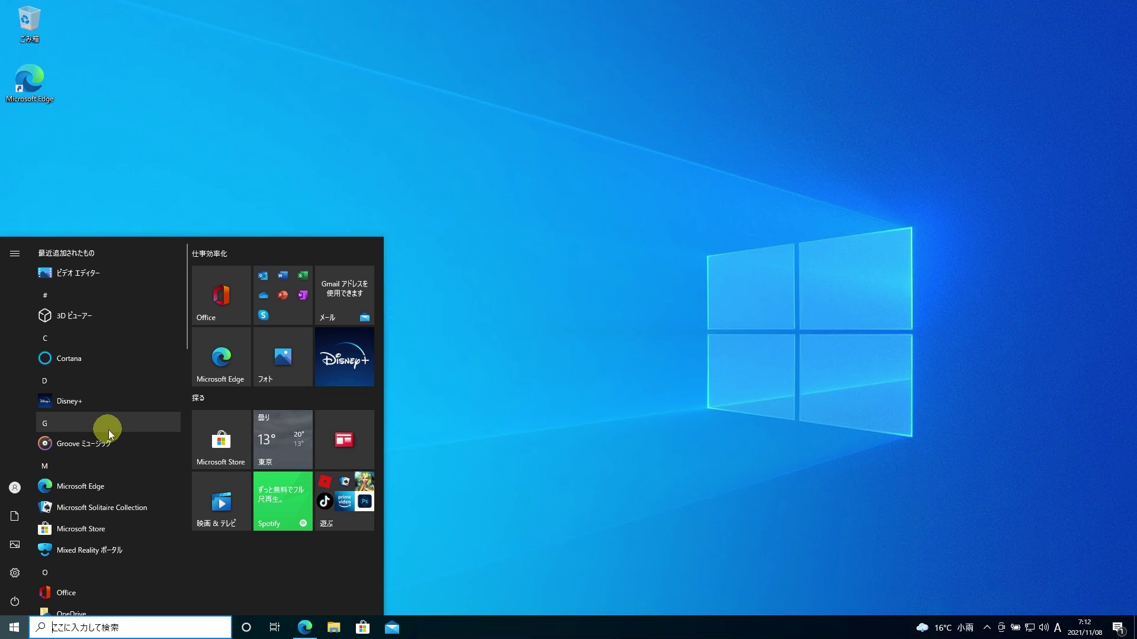
{"action": "scroll", "coordinate": [109, 430], "scroll_direction": "down", "scroll_amount": 4}
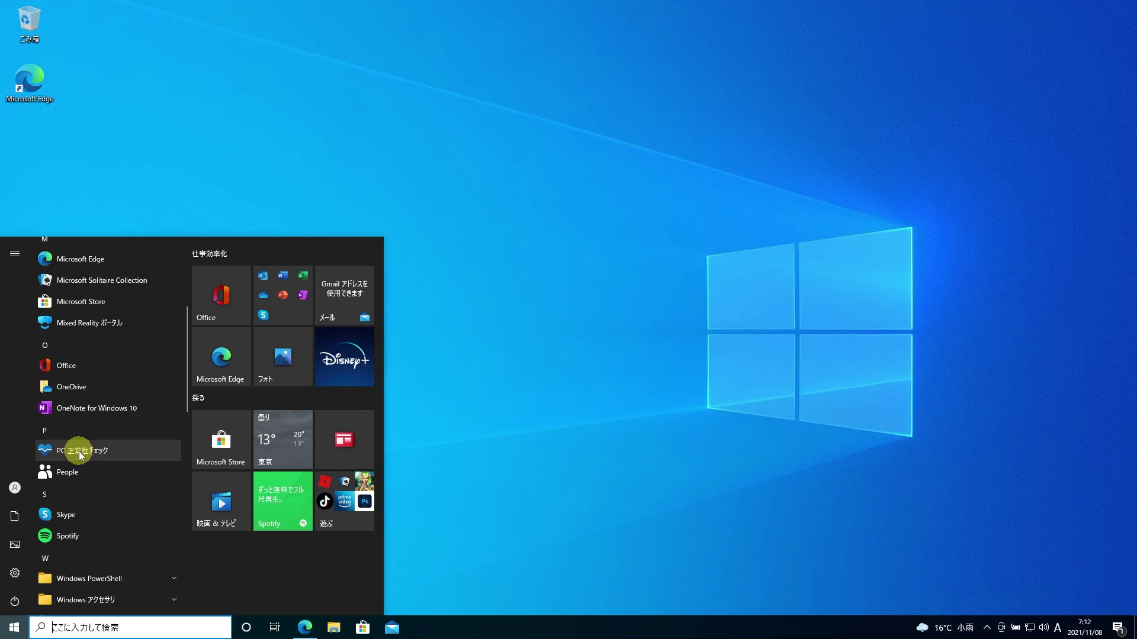
{"action": "left_click", "coordinate": [93, 453]}
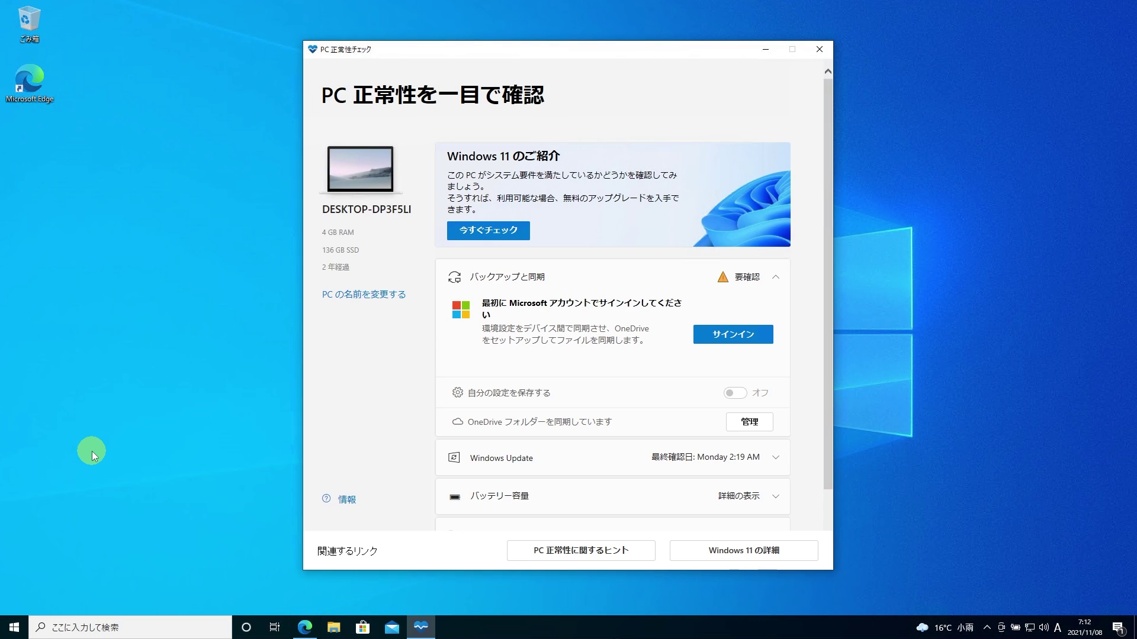
{"action": "left_click", "coordinate": [490, 231]}
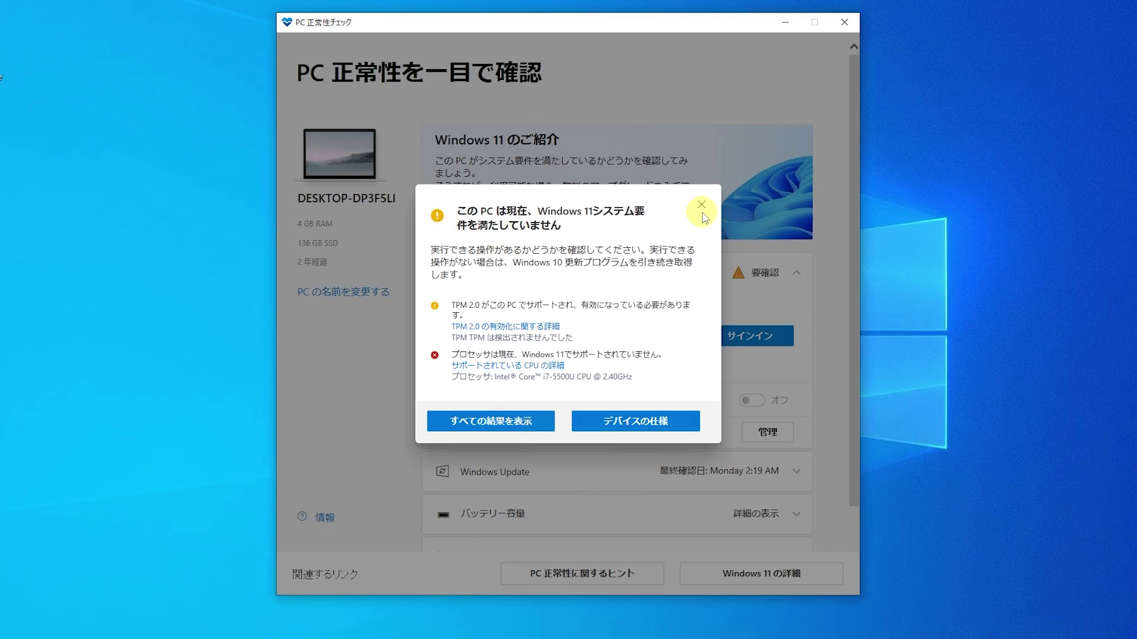
{"action": "left_click", "coordinate": [811, 113]}
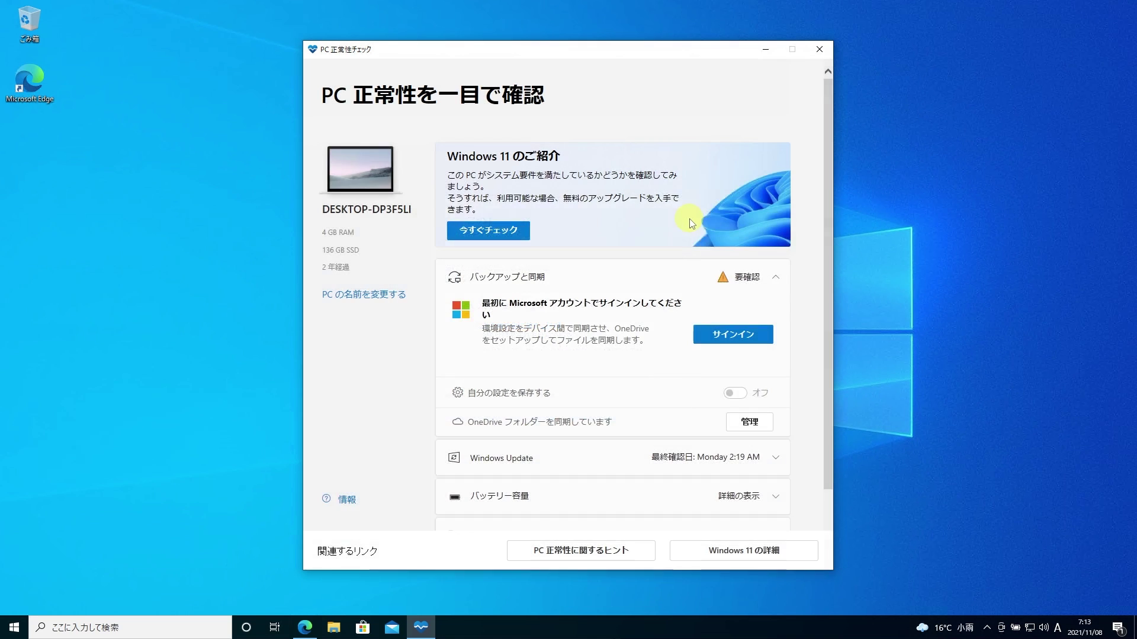
{"action": "left_click", "coordinate": [818, 51]}
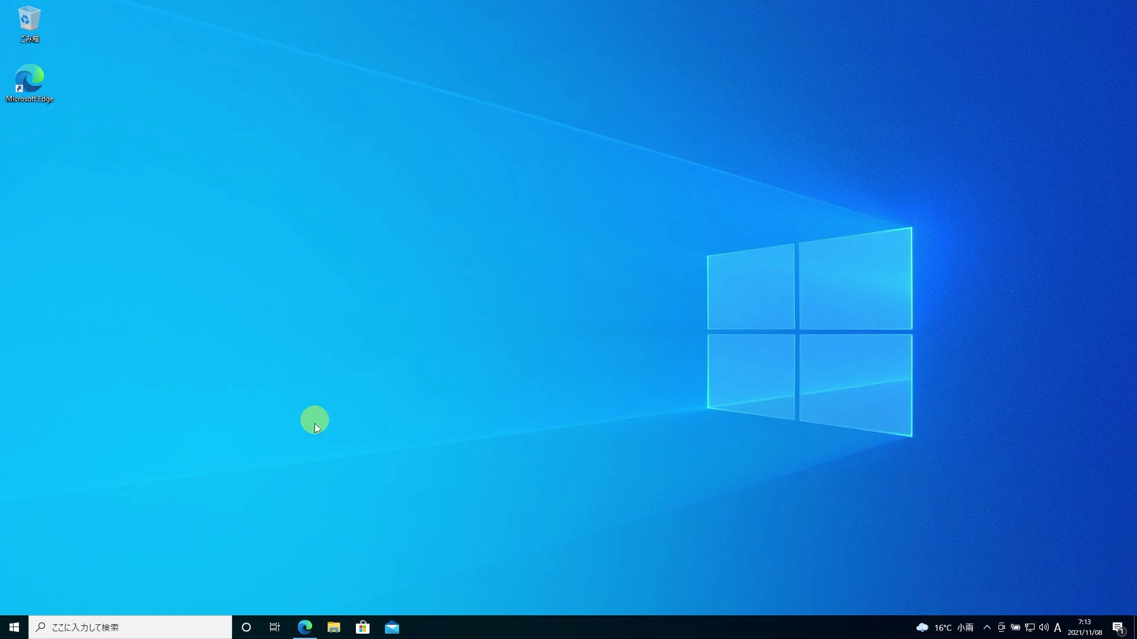
Switch to the MediaCreationTool.bat GitHub repository in Microsoft Edge and download it as a ZIP archive.
{"action": "left_click", "coordinate": [304, 628]}
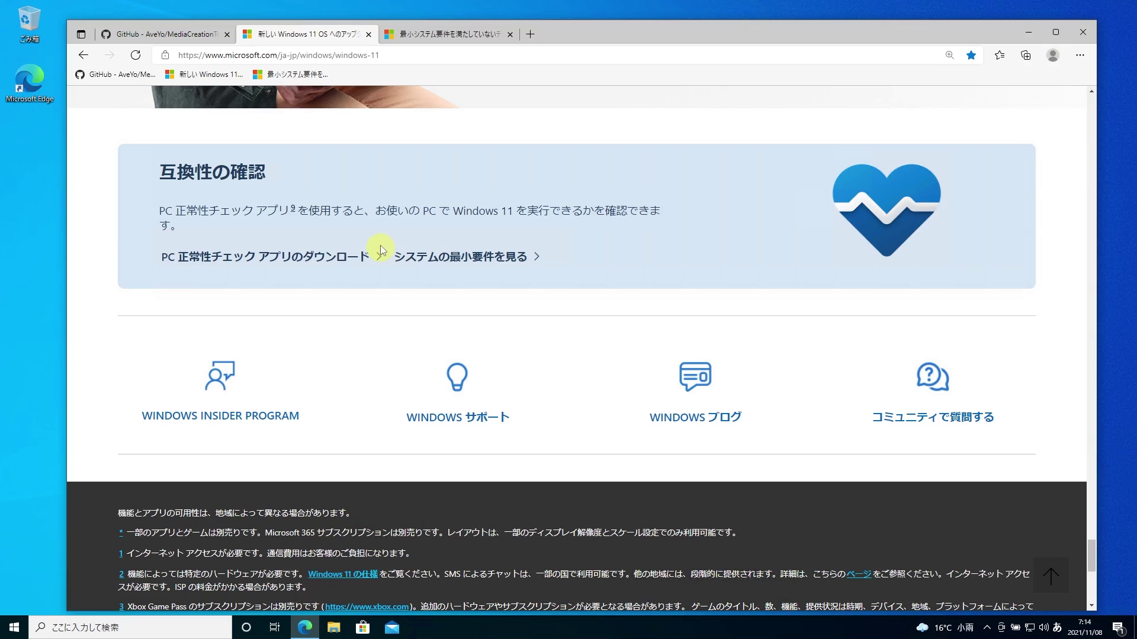
{"action": "left_click", "coordinate": [172, 34]}
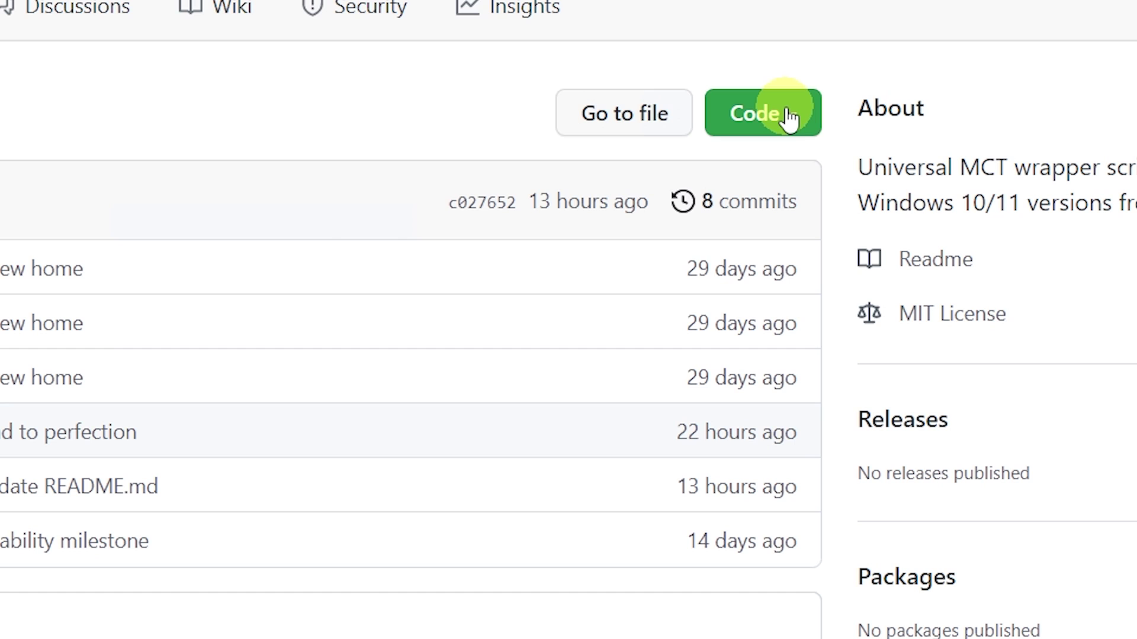
{"action": "left_click", "coordinate": [789, 115]}
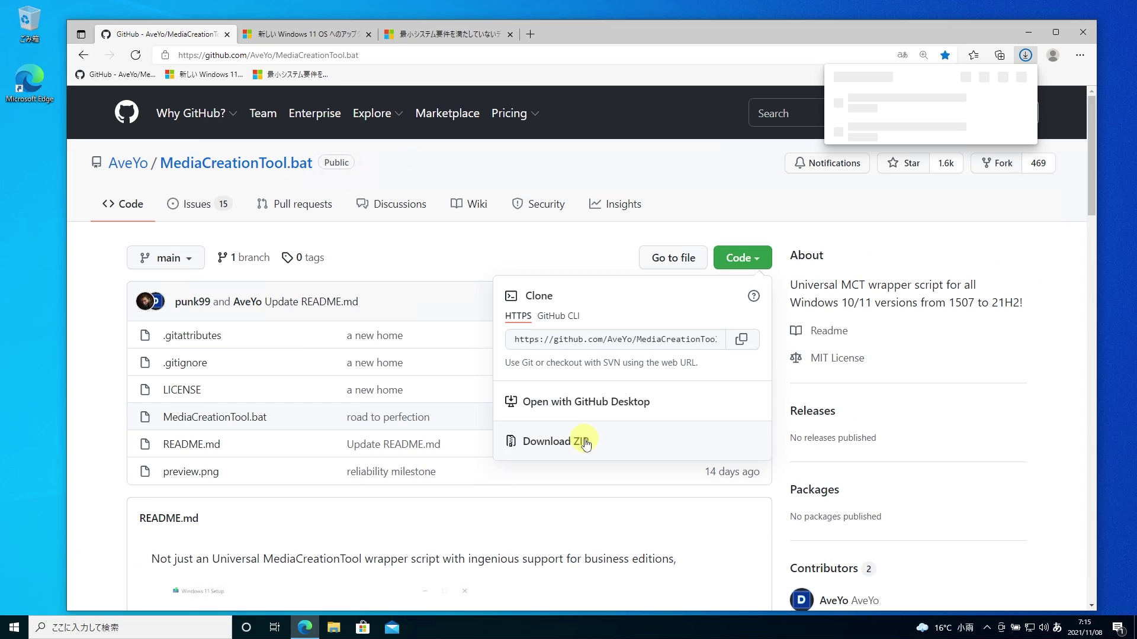
{"action": "left_click", "coordinate": [449, 480]}
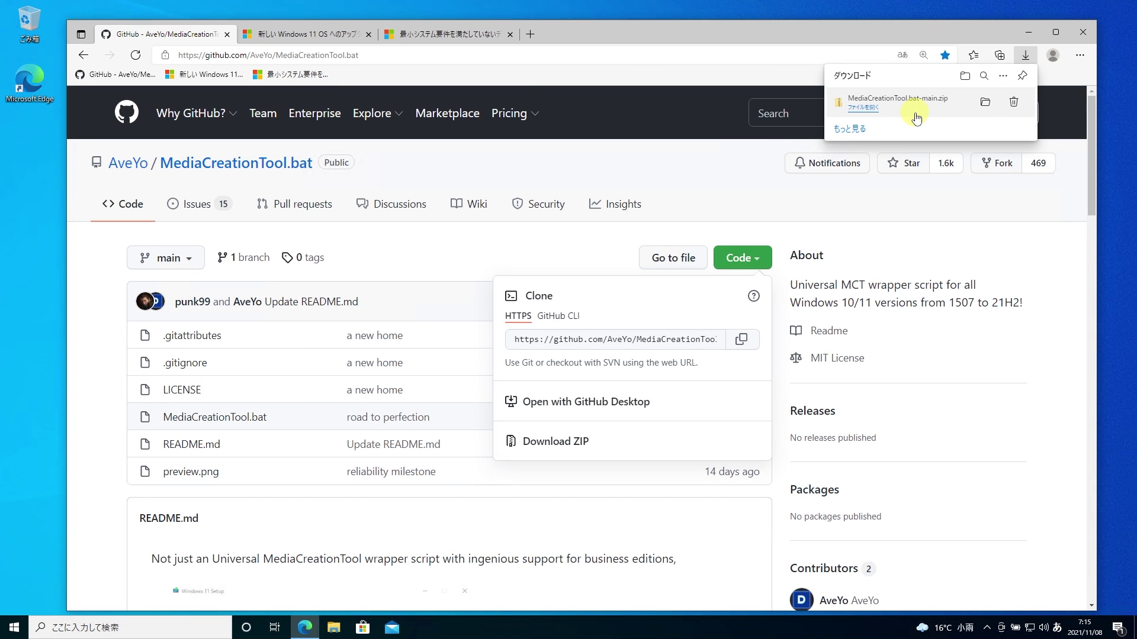
Extract the downloaded MediaCreationTool.bat-main archive into its own folder in Downloads, and open the MediaCreationTool.bat-main subfolder inside.
{"action": "left_click", "coordinate": [986, 104]}
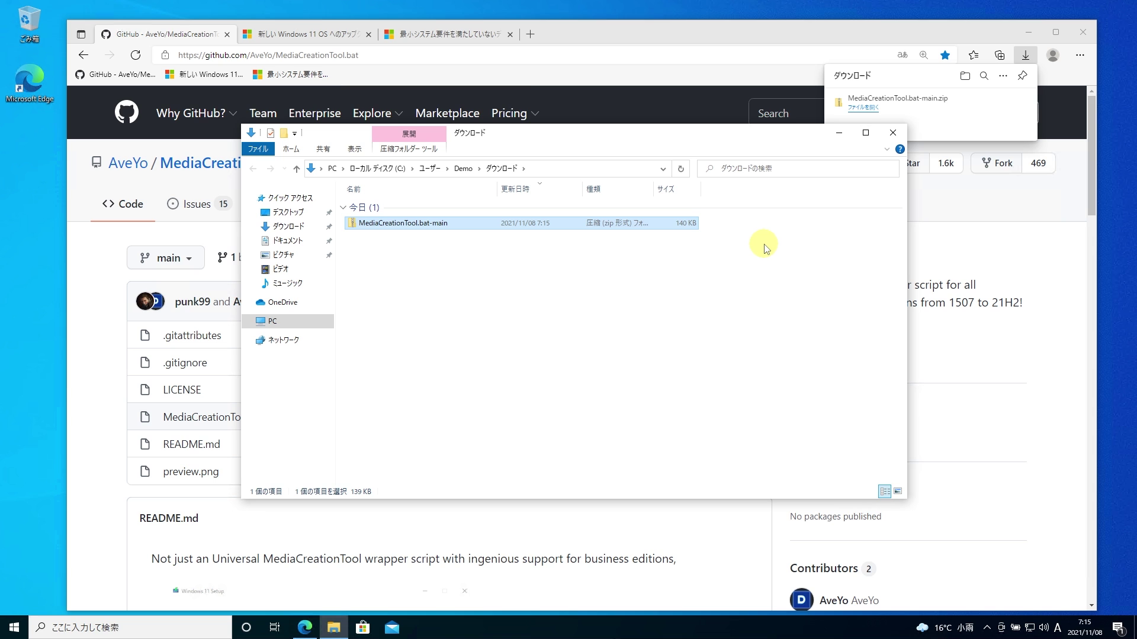
{"action": "left_click", "coordinate": [1026, 33]}
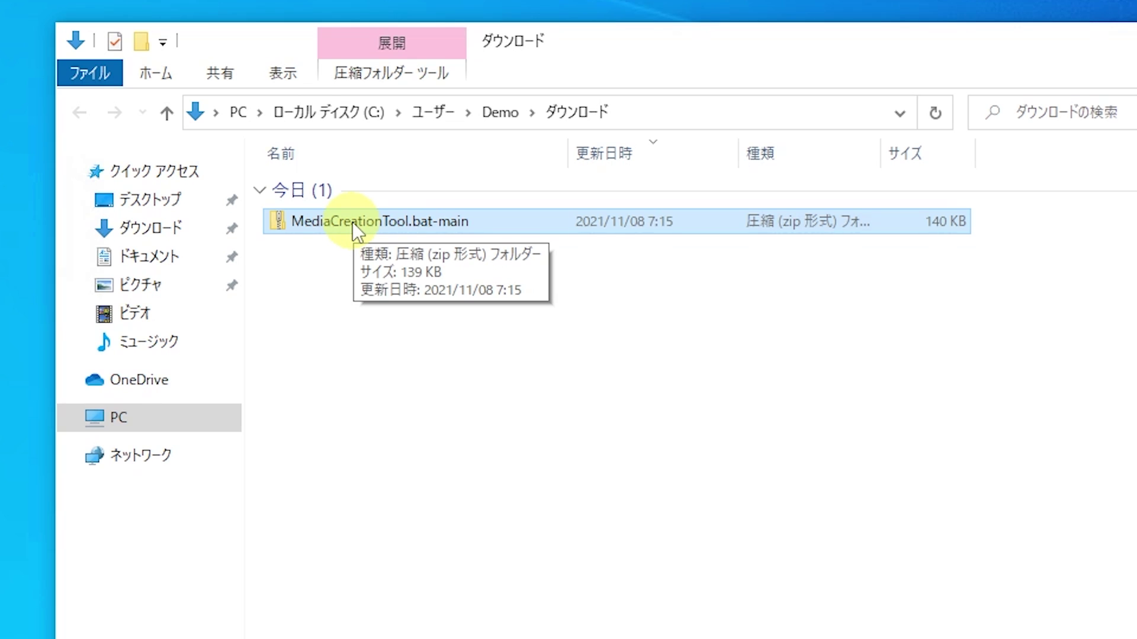
{"action": "right_click", "coordinate": [352, 222]}
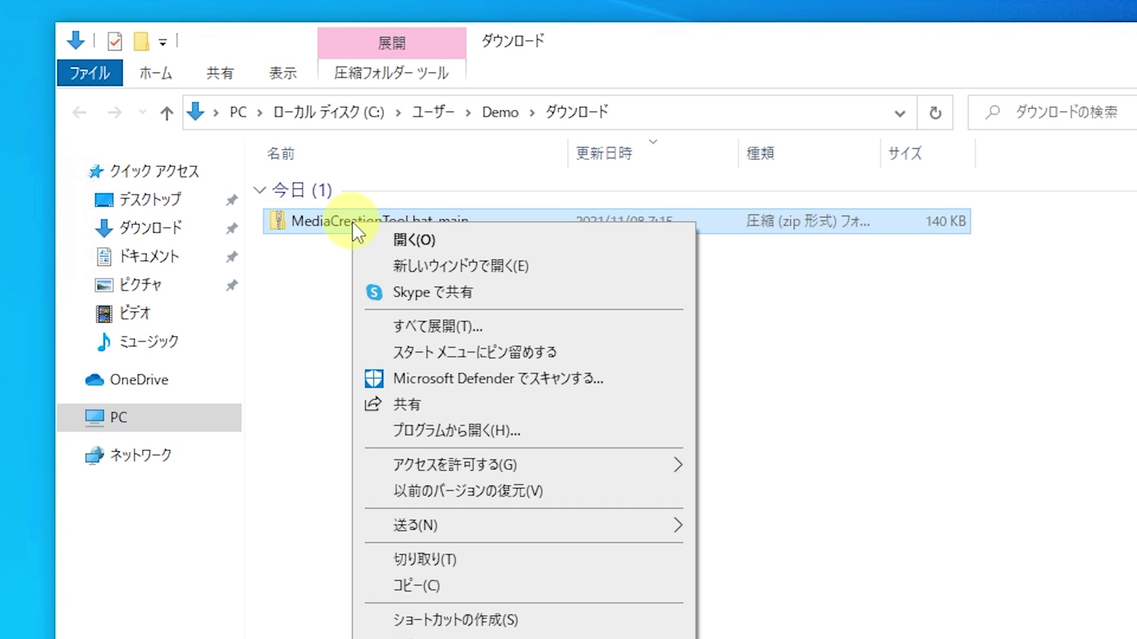
{"action": "left_click", "coordinate": [428, 327]}
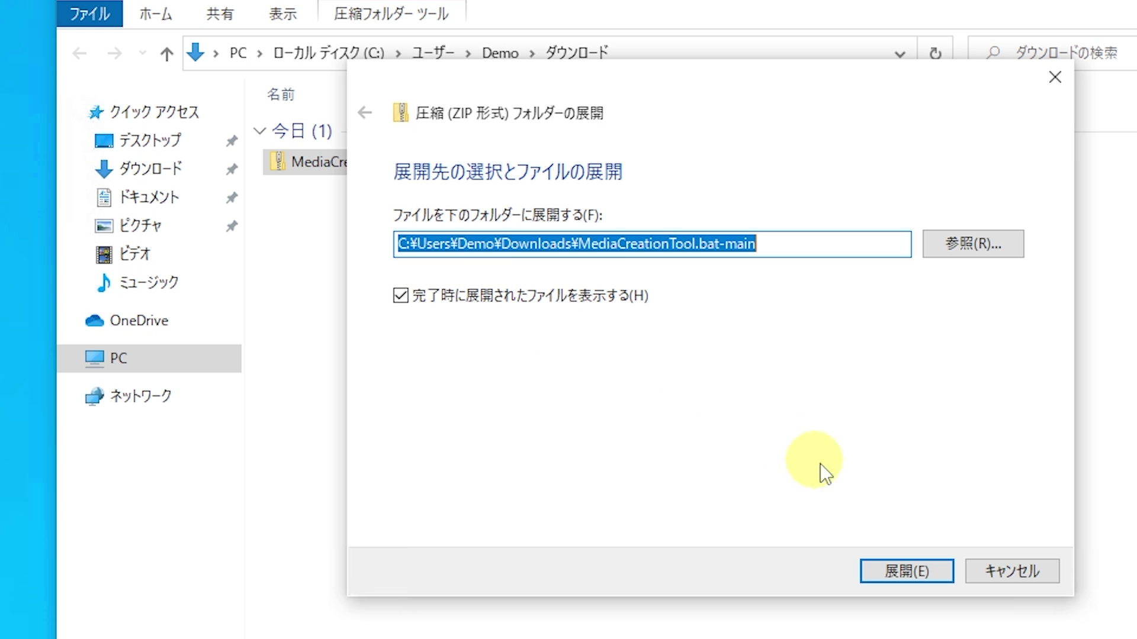
{"action": "left_click", "coordinate": [901, 565]}
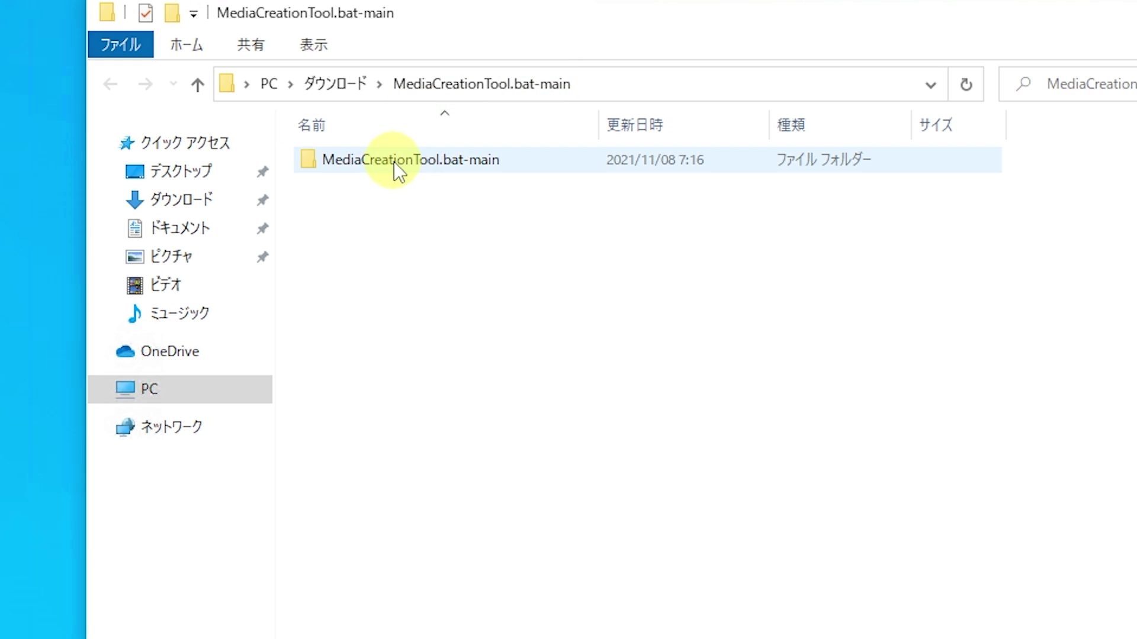
{"action": "left_click", "coordinate": [395, 164]}
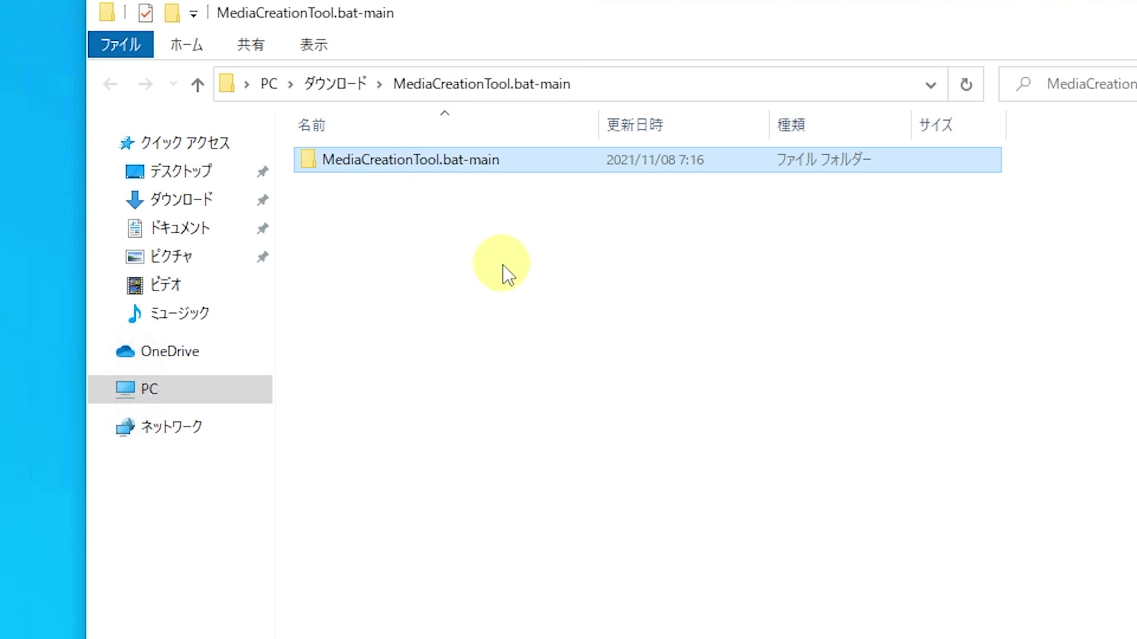
{"action": "double_click", "coordinate": [382, 161]}
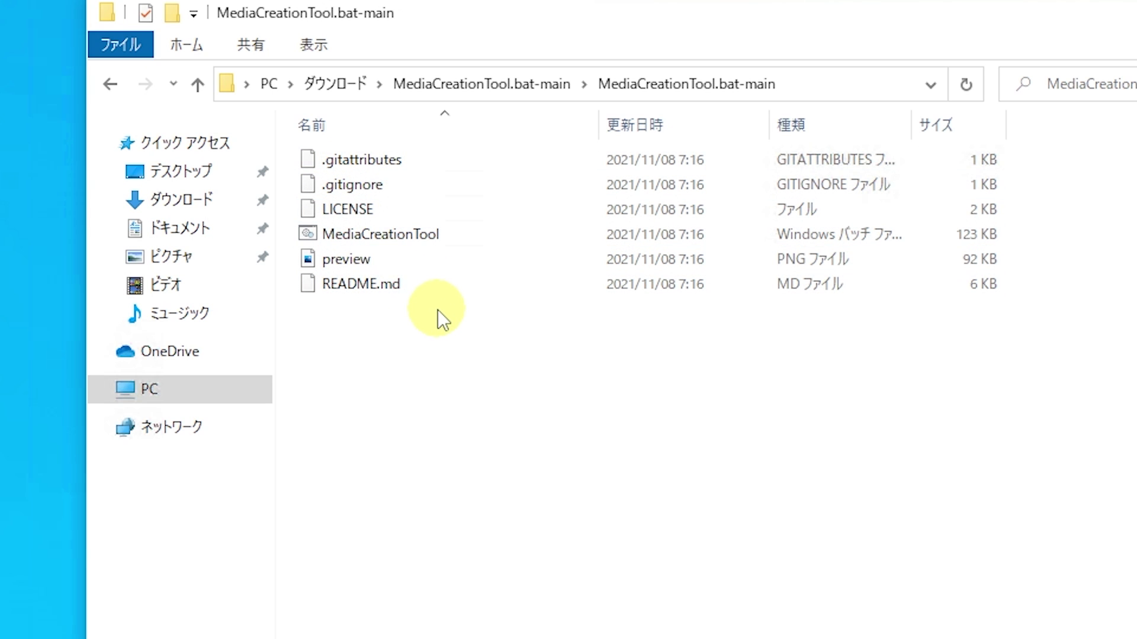
Run the MediaCreationTool batch file, allowing it through the SmartScreen block, and choose version 11.
{"action": "left_click", "coordinate": [454, 239]}
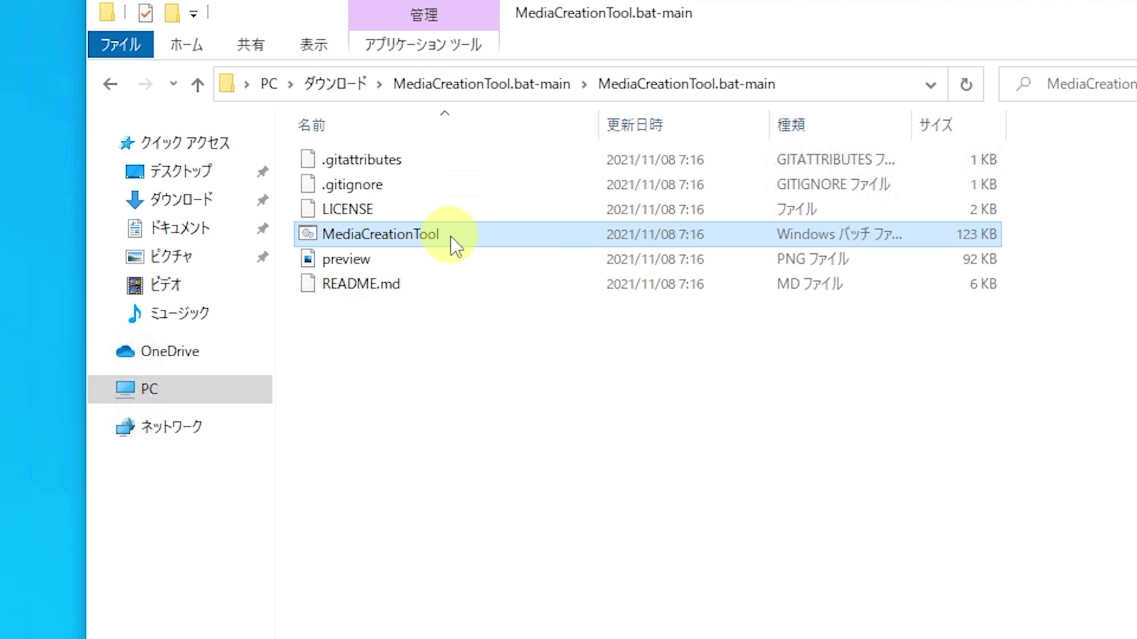
{"action": "double_click", "coordinate": [450, 236]}
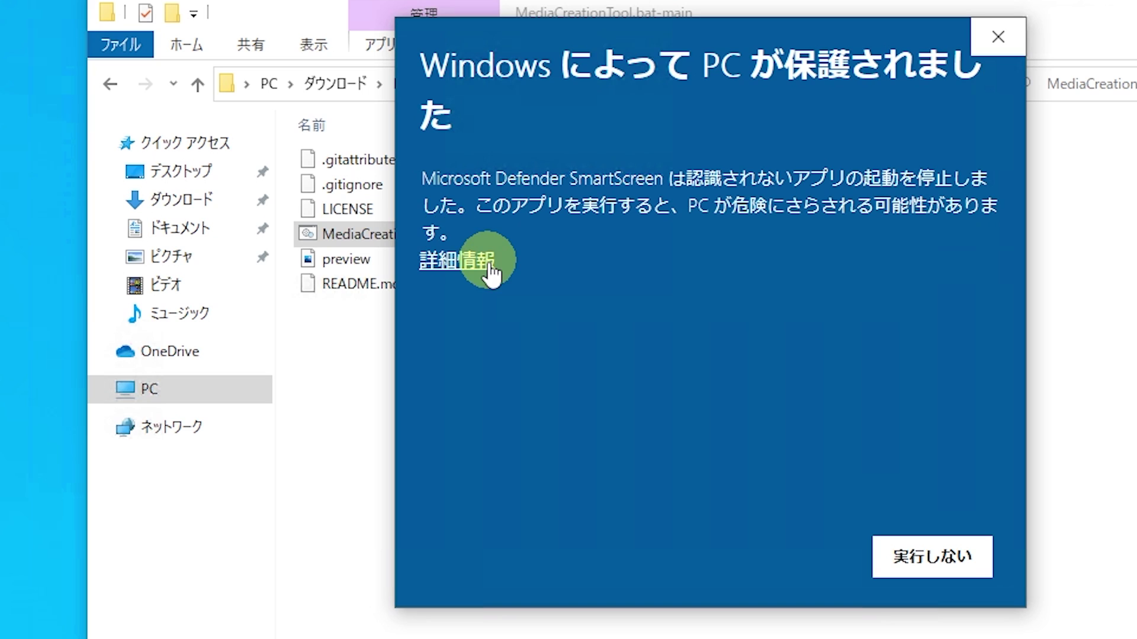
{"action": "left_click", "coordinate": [466, 264]}
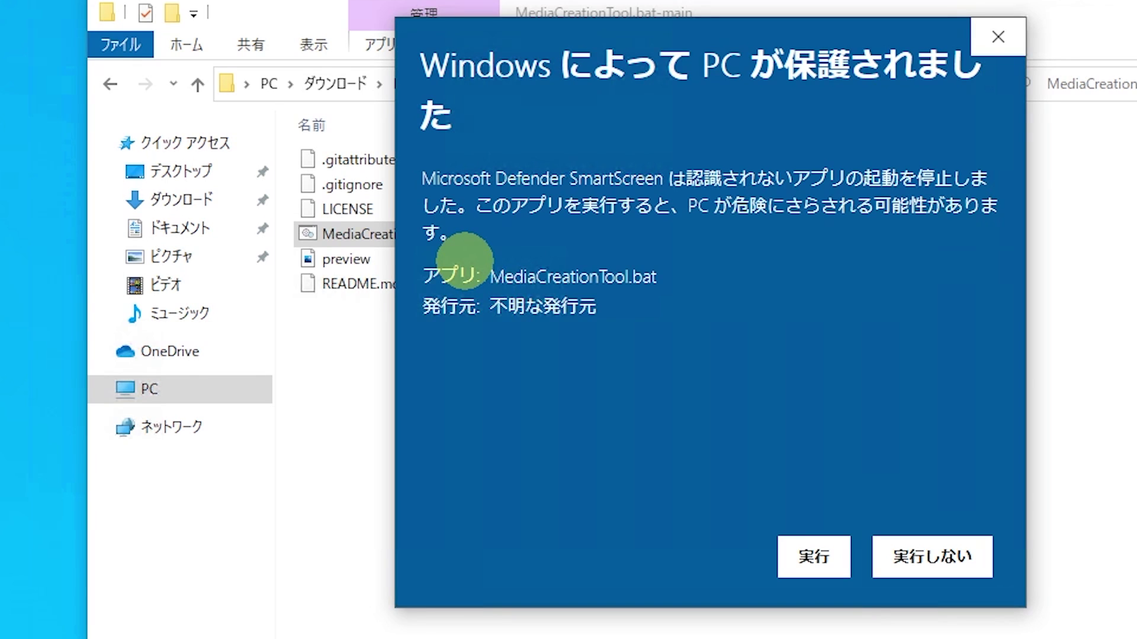
{"action": "left_click", "coordinate": [806, 552]}
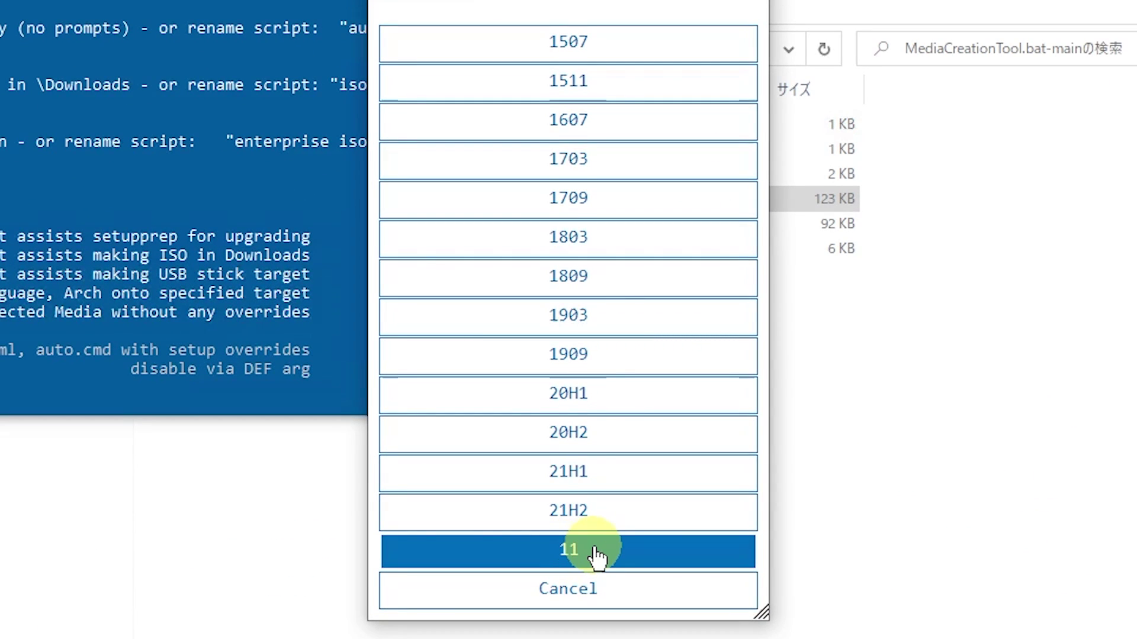
{"action": "left_click", "coordinate": [591, 555]}
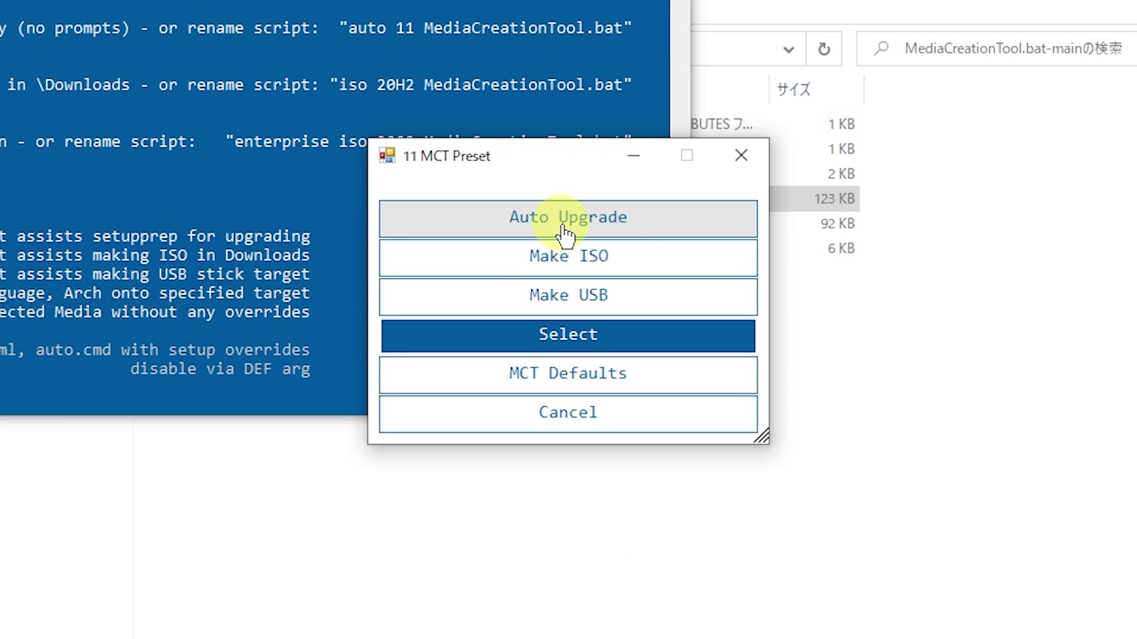
Start the Auto Upgrade preset, allow the command processor to make changes, and sign in to the upgraded PC with the account password.
{"action": "left_click", "coordinate": [647, 217]}
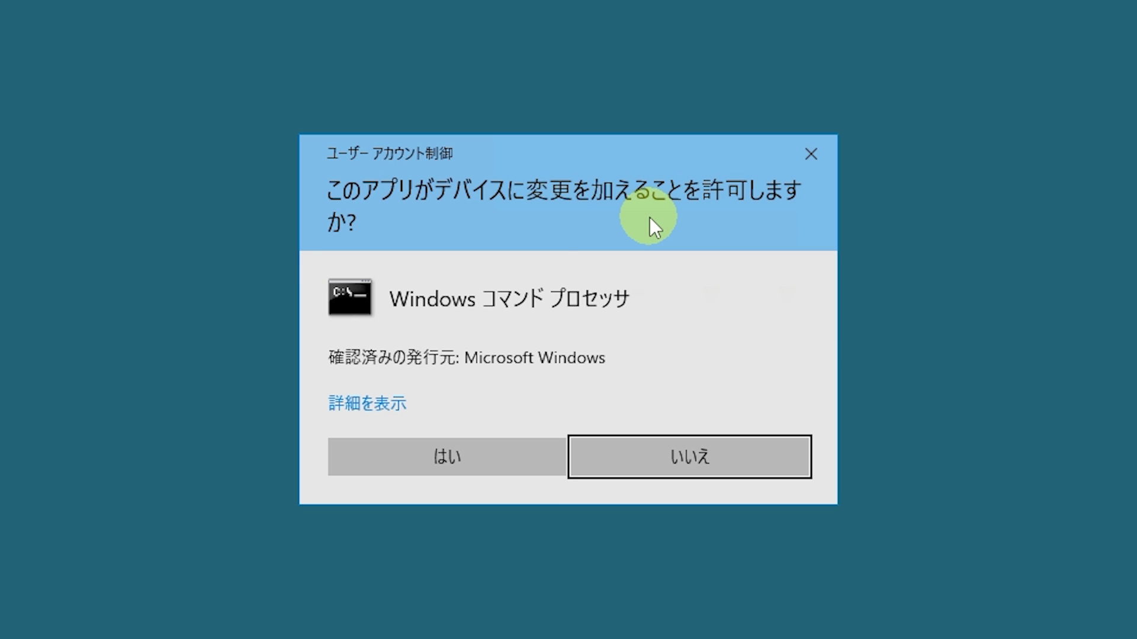
{"action": "left_click", "coordinate": [448, 466]}
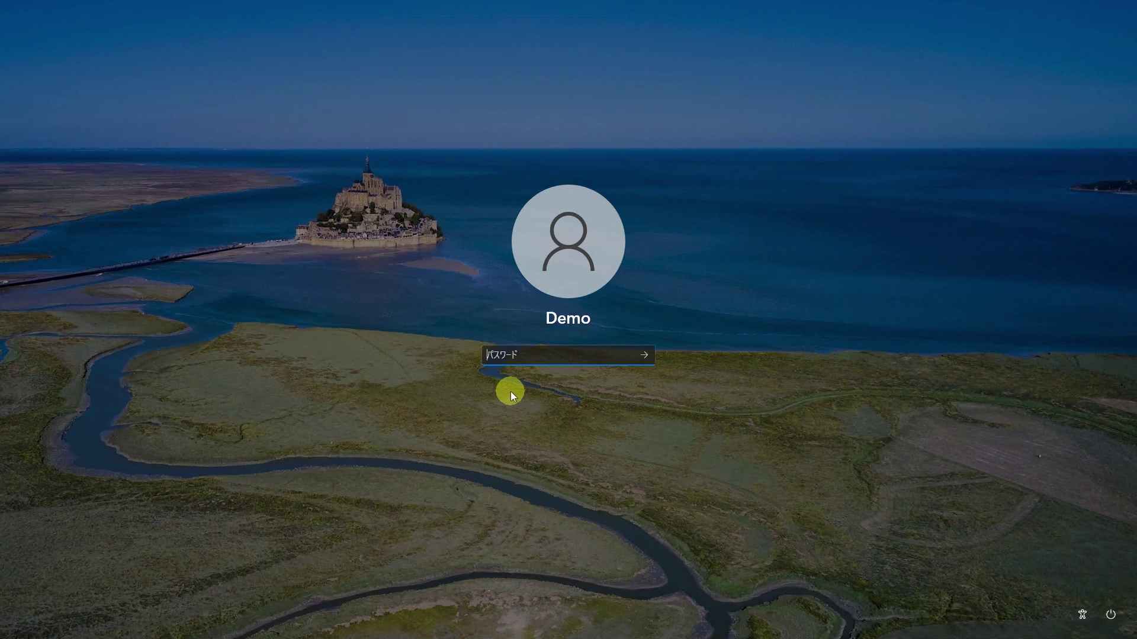
{"action": "type", "text": "•••"}
{"action": "key", "text": "Return"}
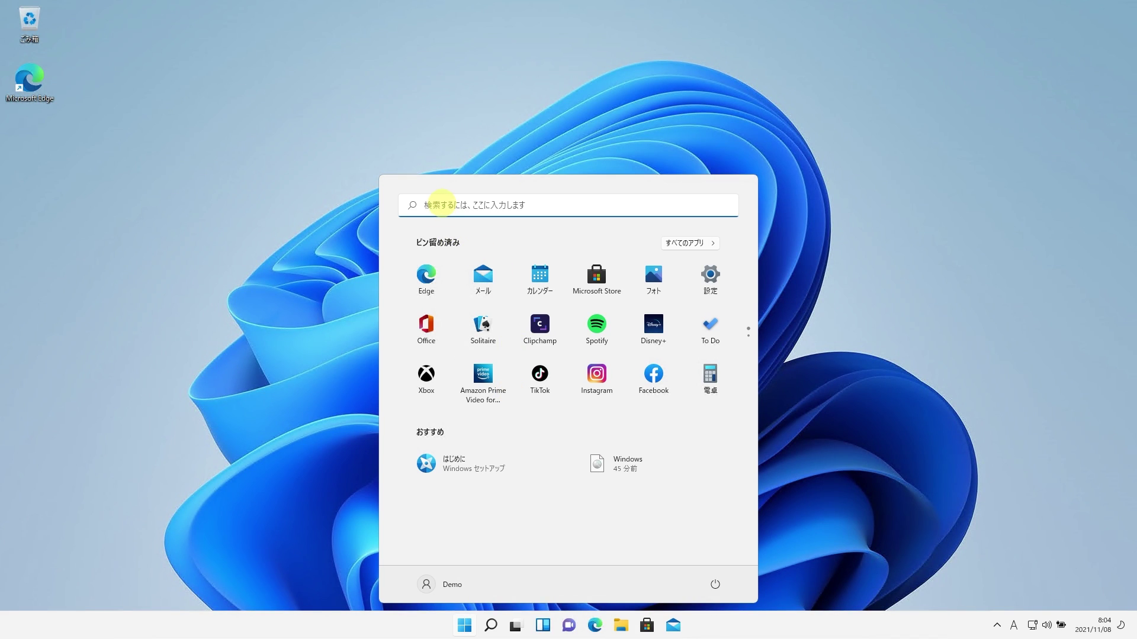
Run winver from the Start search to check the installed Windows version, and close the version information.
{"action": "left_click", "coordinate": [442, 204]}
{"action": "type", "text": "winver"}
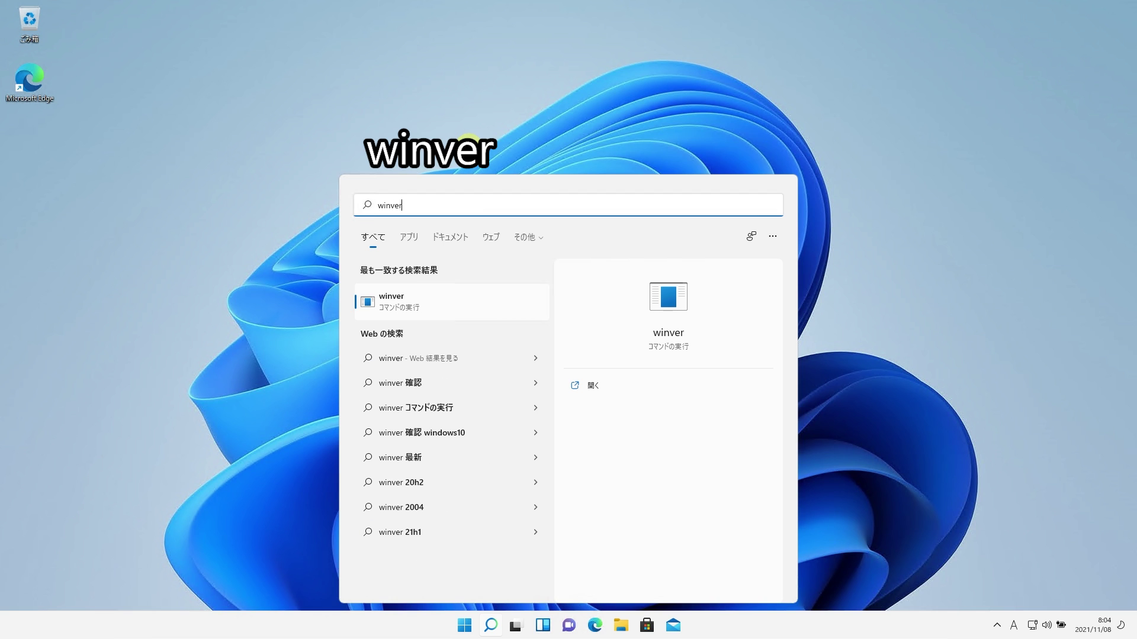
{"action": "left_click", "coordinate": [406, 301]}
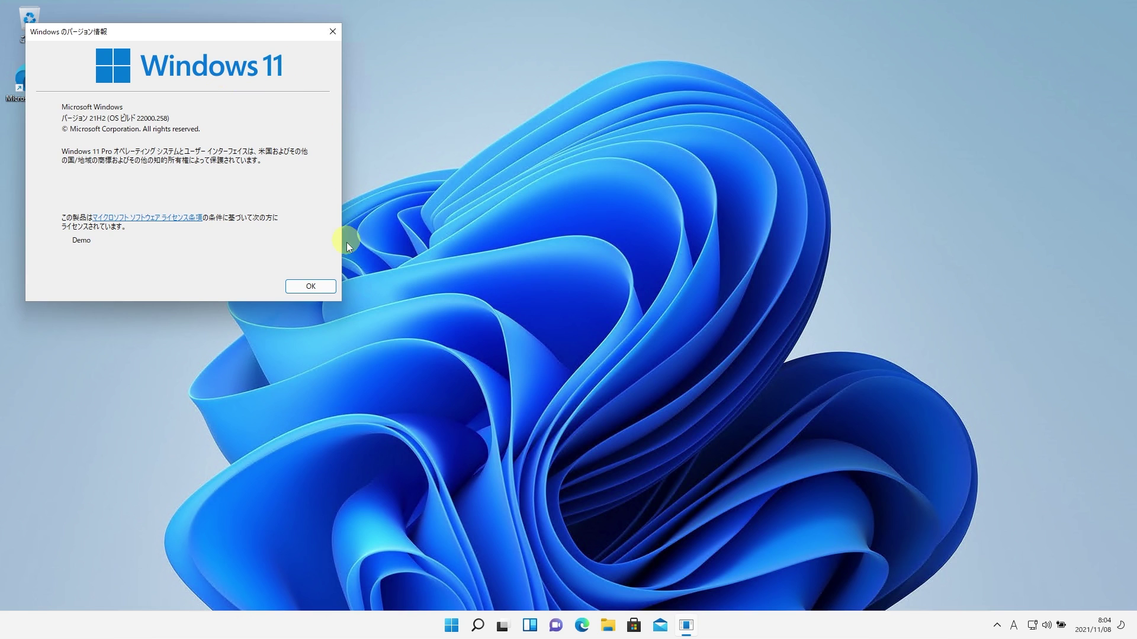
{"action": "left_click", "coordinate": [313, 286]}
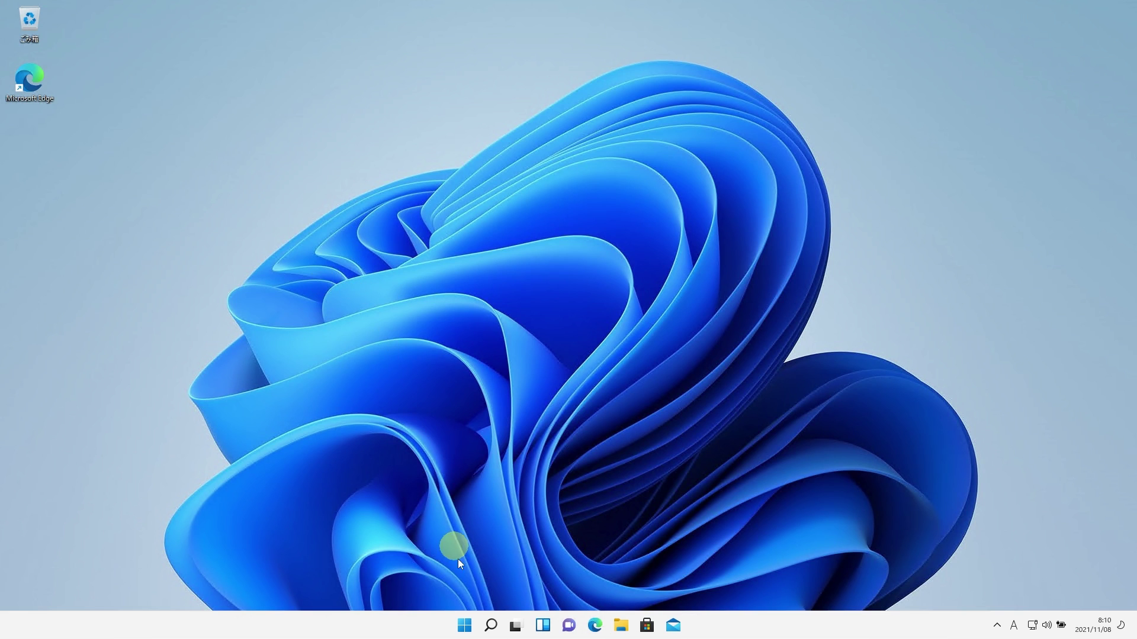
Open PC Health Check from the full app list, rerun the Windows 11 requirements check, review the result and close the app.
{"action": "left_click", "coordinate": [464, 626]}
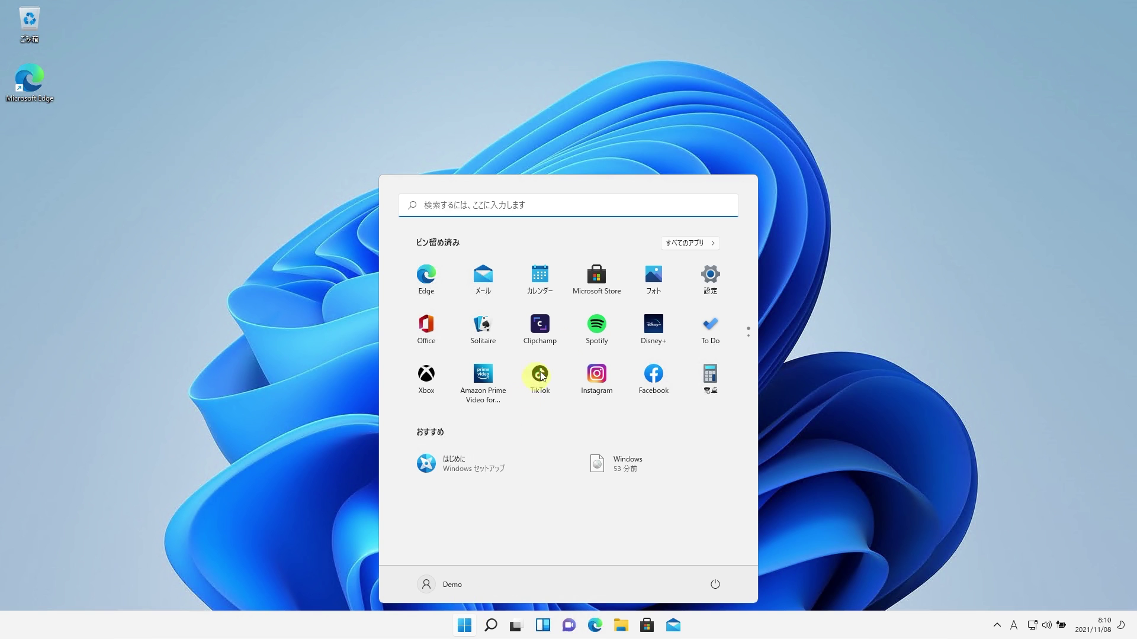
{"action": "left_click", "coordinate": [715, 245]}
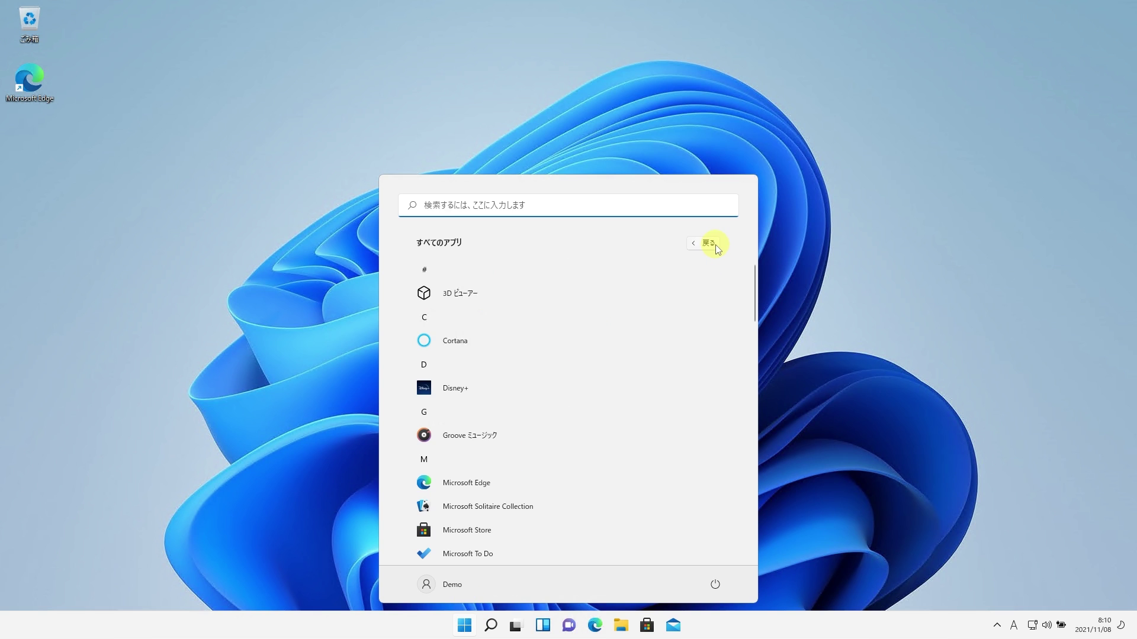
{"action": "scroll", "coordinate": [514, 375], "scroll_direction": "down", "scroll_amount": 3}
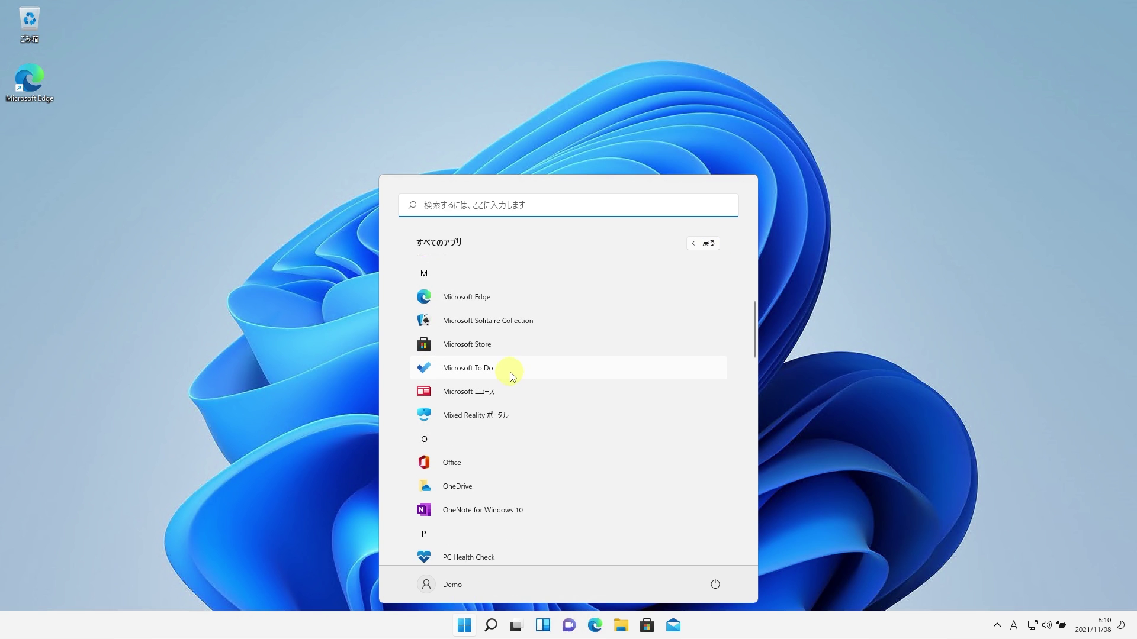
{"action": "scroll", "coordinate": [512, 376], "scroll_direction": "down", "scroll_amount": 3}
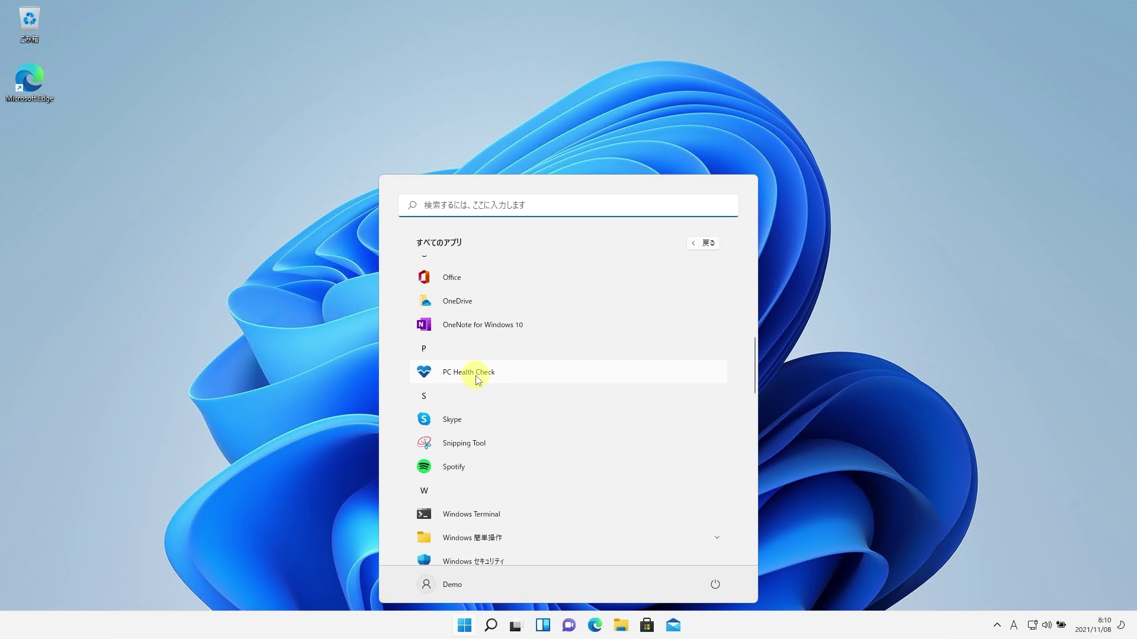
{"action": "left_click", "coordinate": [479, 380]}
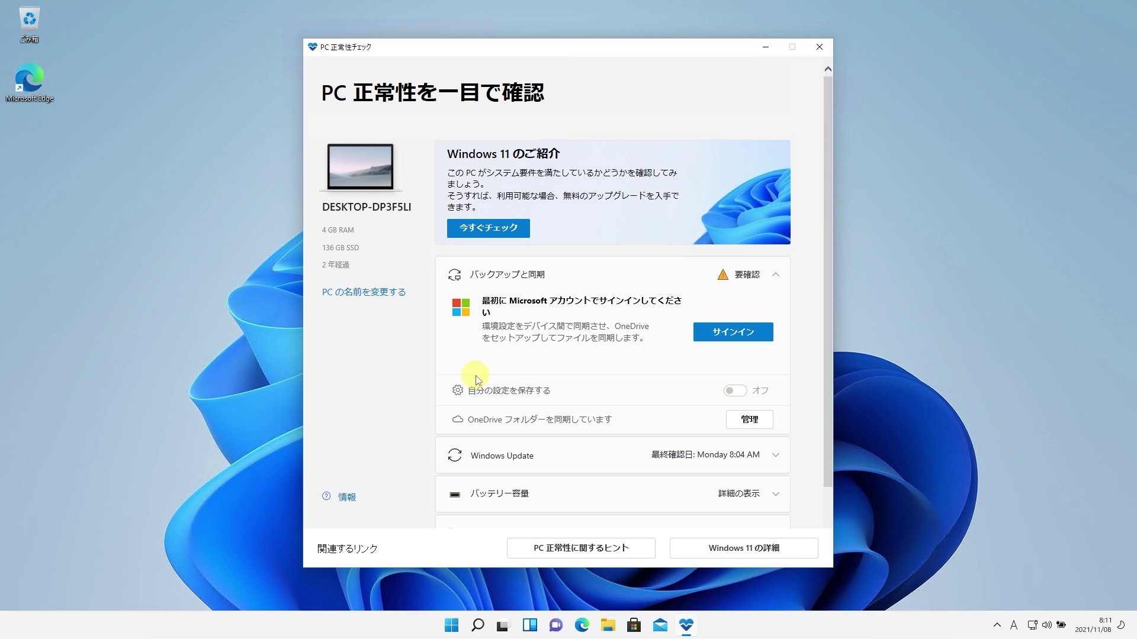
{"action": "left_click", "coordinate": [502, 235]}
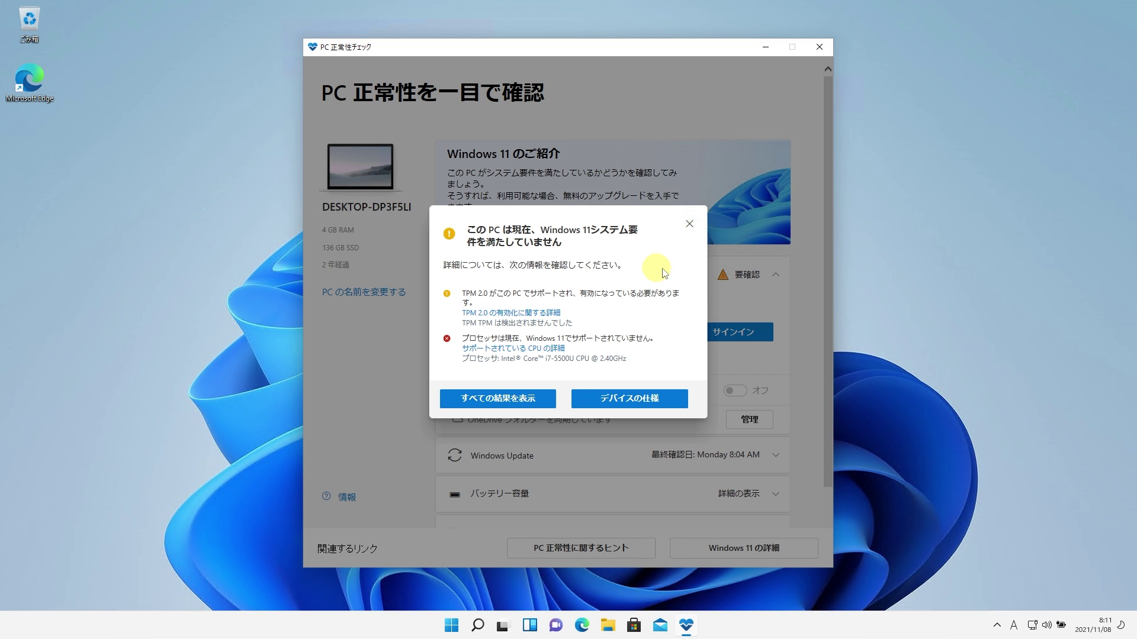
{"action": "left_click", "coordinate": [690, 225]}
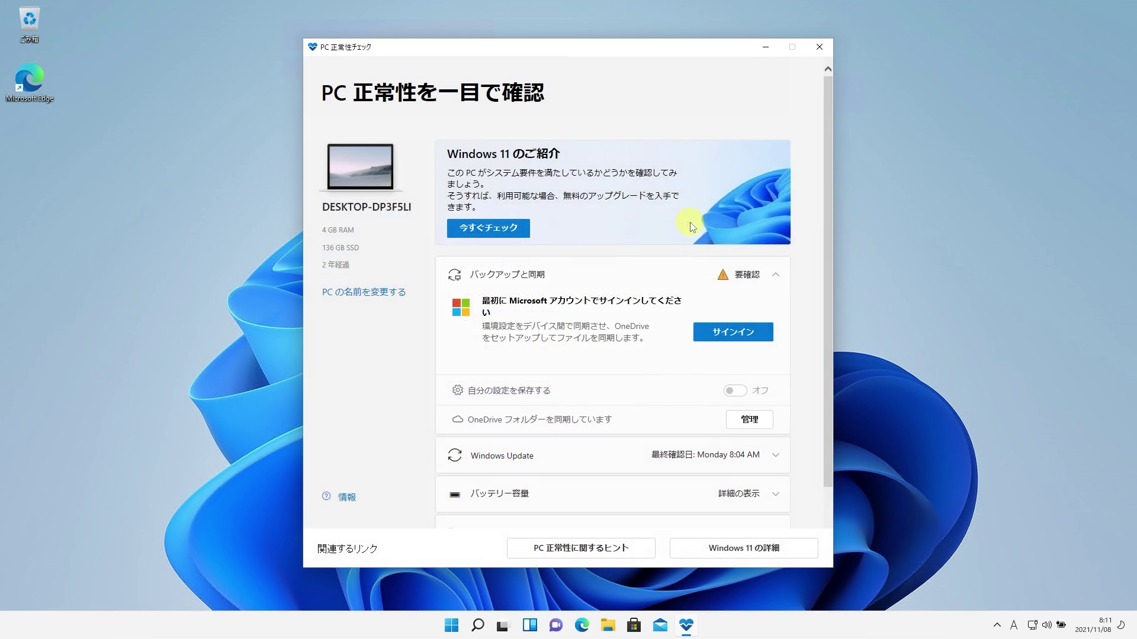
{"action": "left_click", "coordinate": [820, 48]}
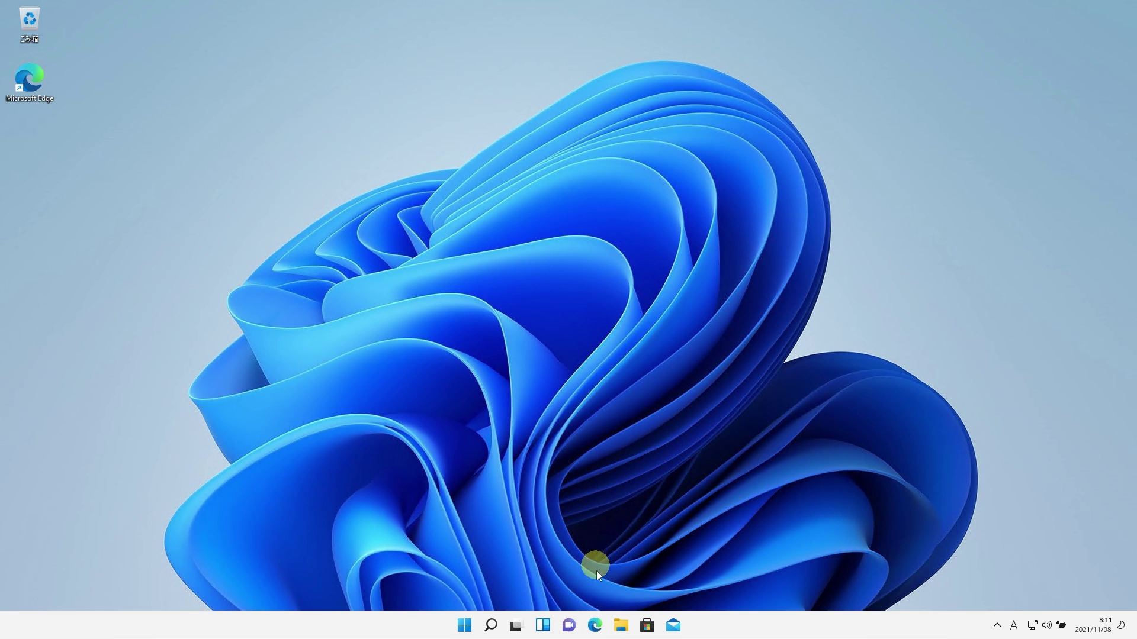
Open the bookmarked Microsoft support article on minimum system requirements in Microsoft Edge, and highlight the bold disclaimer paragraph about installing Windows 11 on unsupported devices.
{"action": "left_click", "coordinate": [604, 627]}
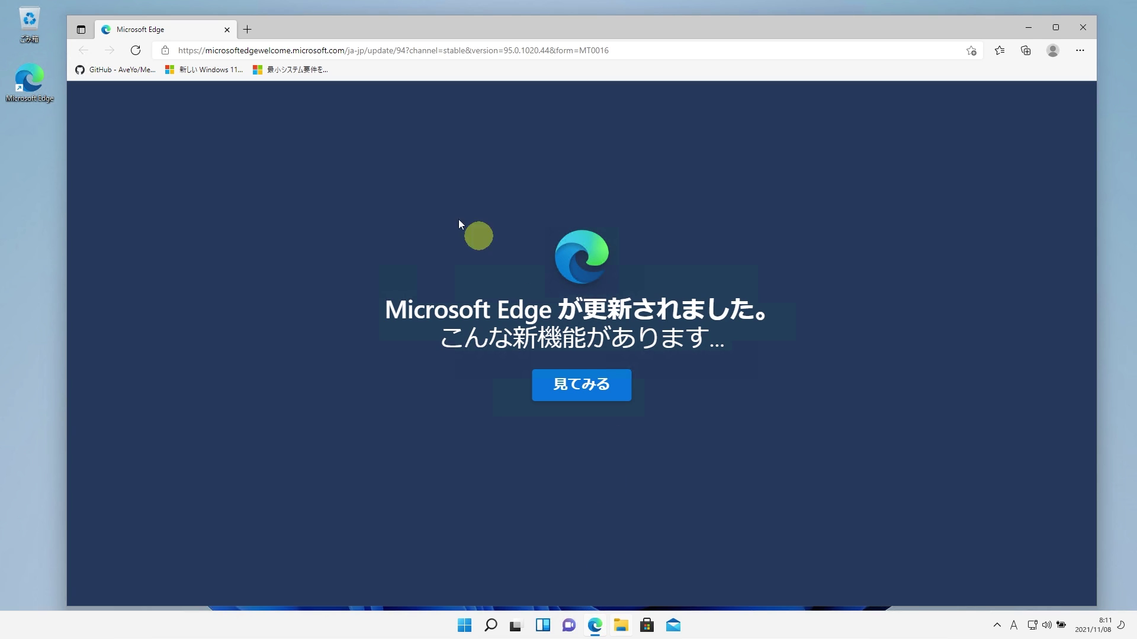
{"action": "left_click", "coordinate": [299, 70]}
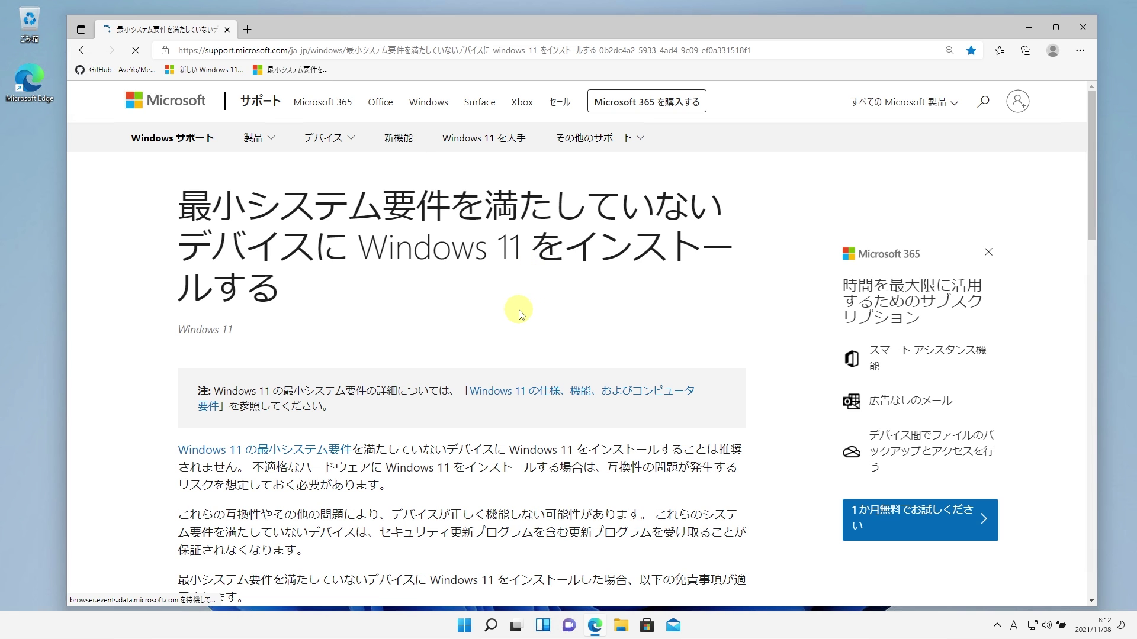
{"action": "scroll", "coordinate": [519, 310], "scroll_direction": "down", "scroll_amount": 3}
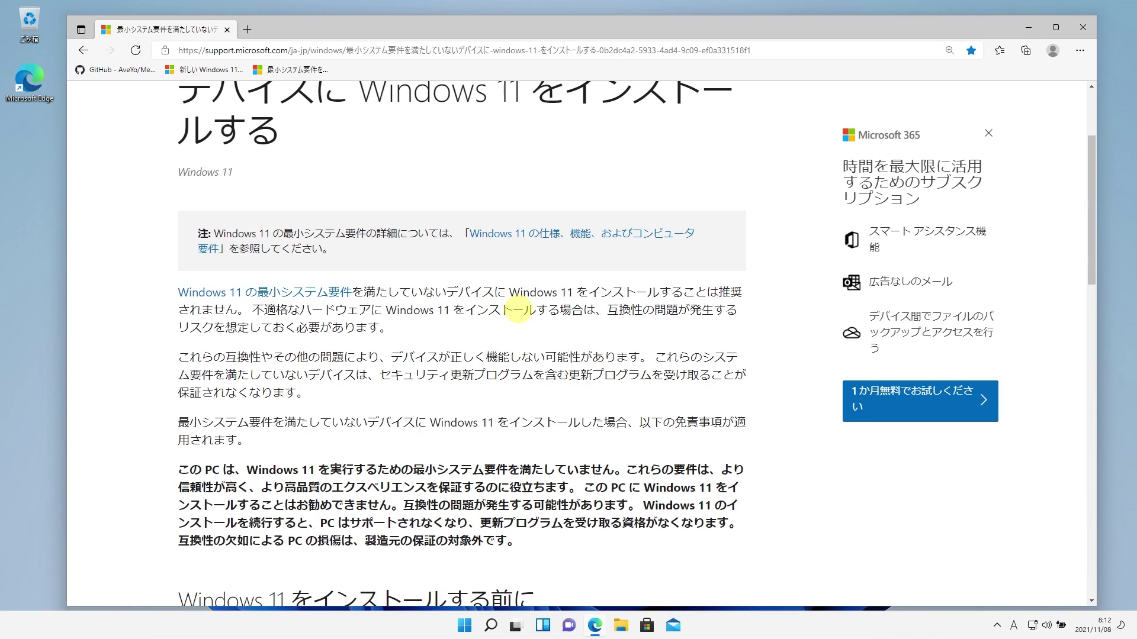
{"action": "scroll", "coordinate": [519, 311], "scroll_direction": "down", "scroll_amount": 3}
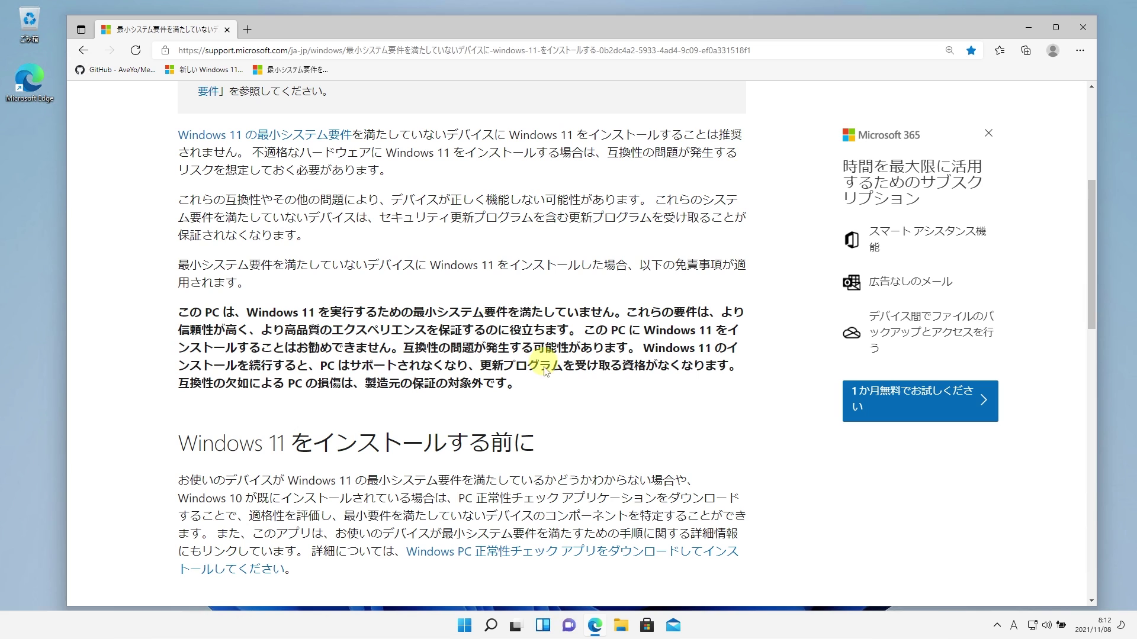
{"action": "left_click_drag", "start_coordinate": [535, 388], "coordinate": [180, 311]}
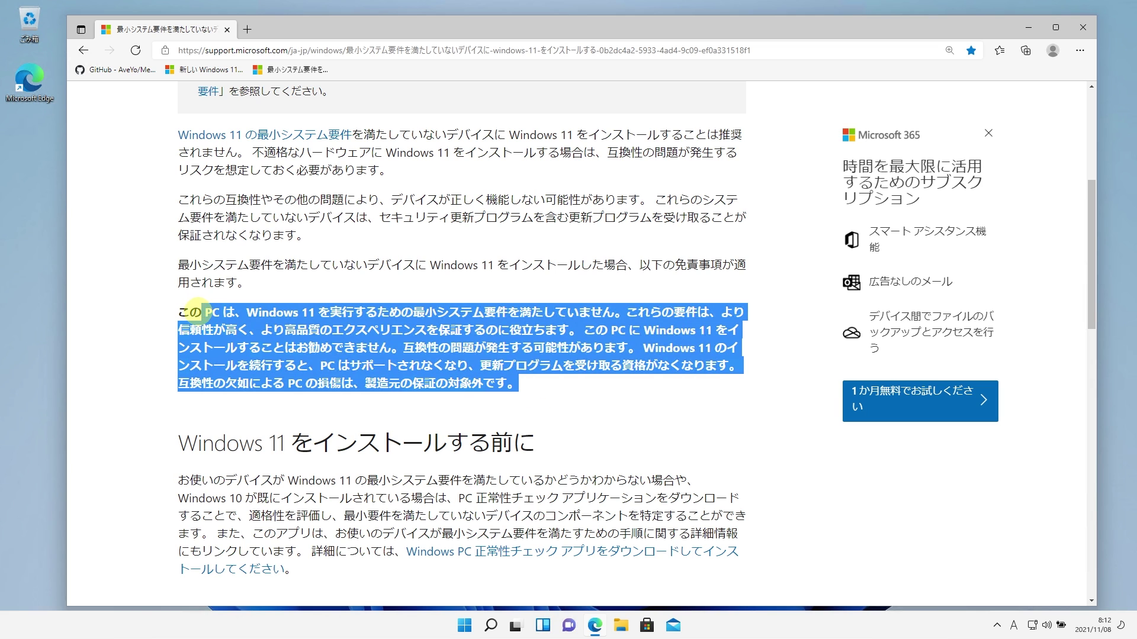